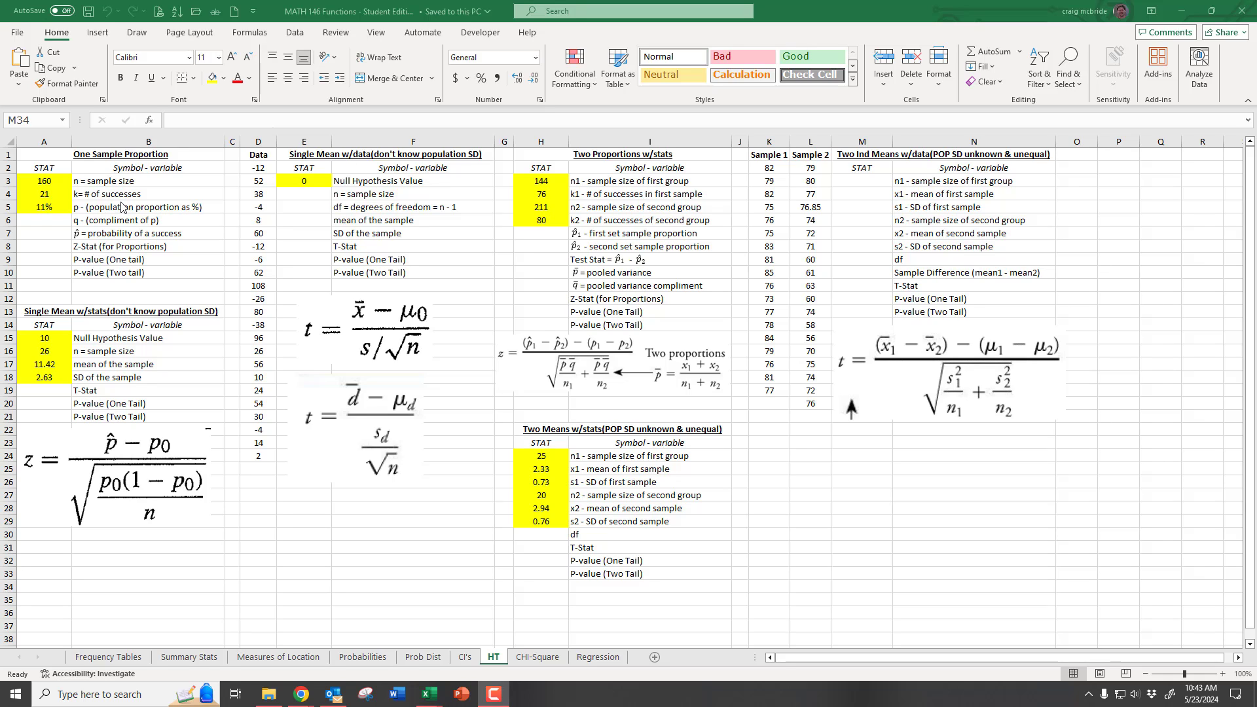
Step: Review the 11% population proportion value in A5 and its label in B5
click(48, 208)
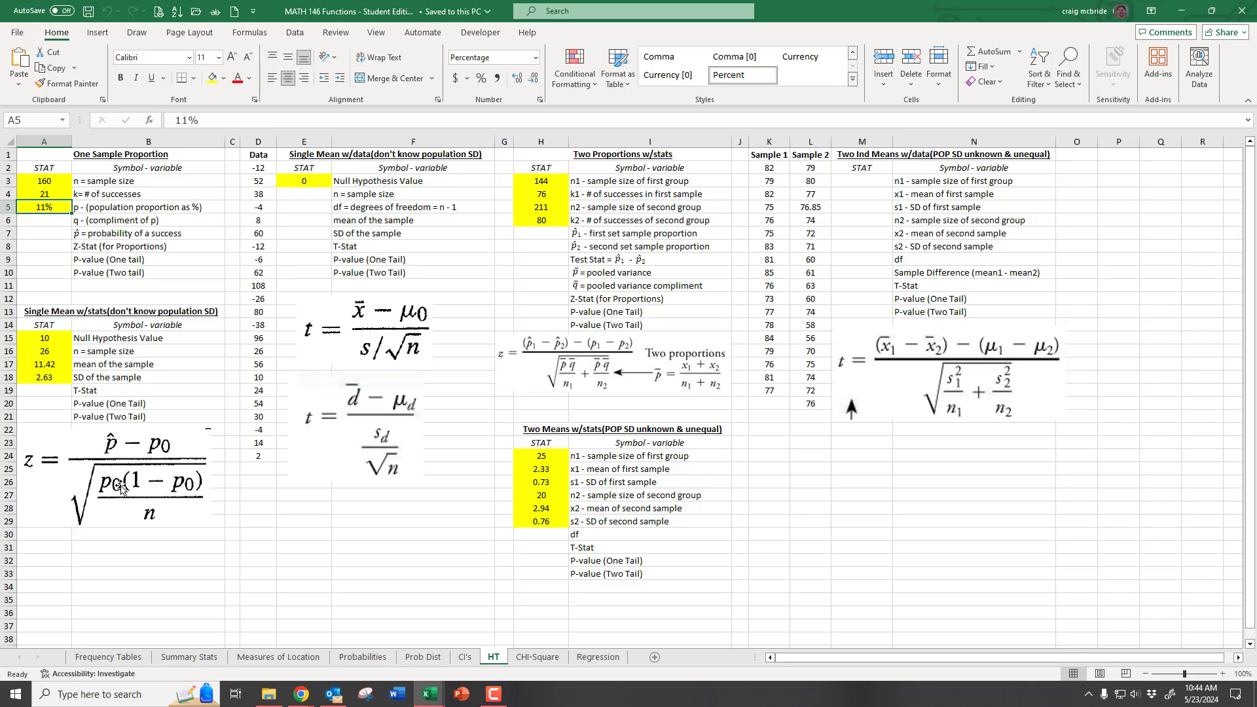
click(106, 207)
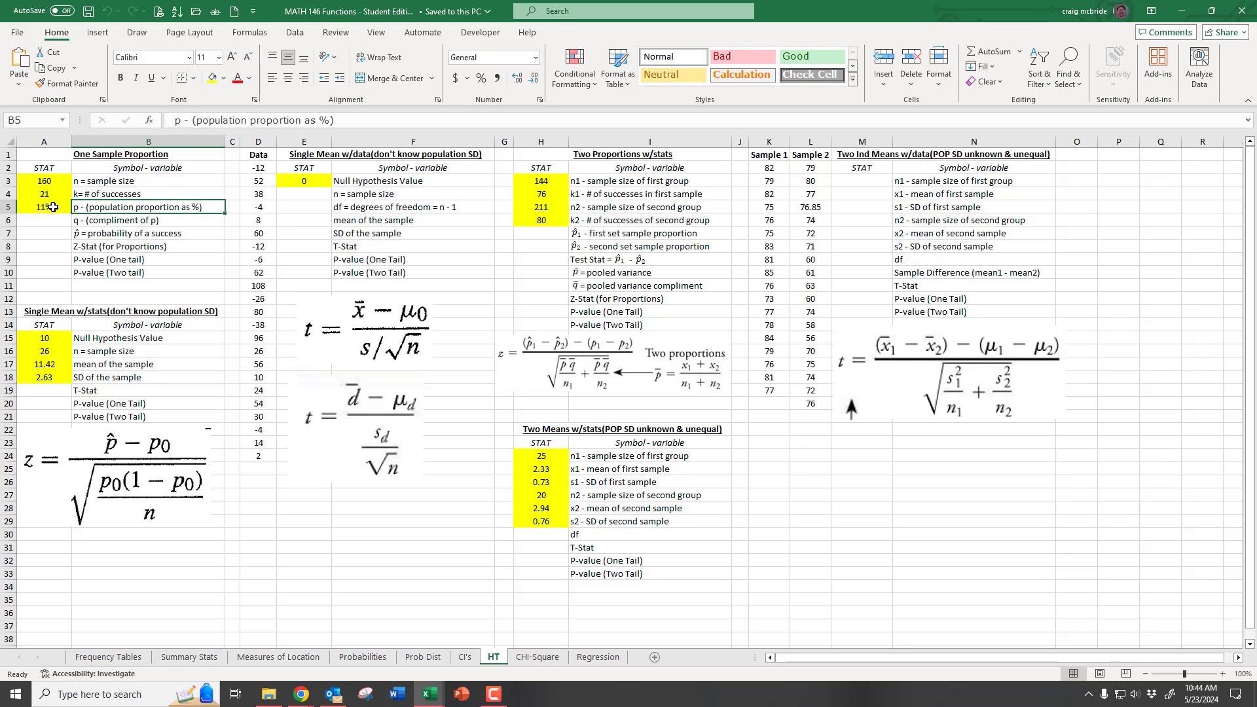
click(44, 207)
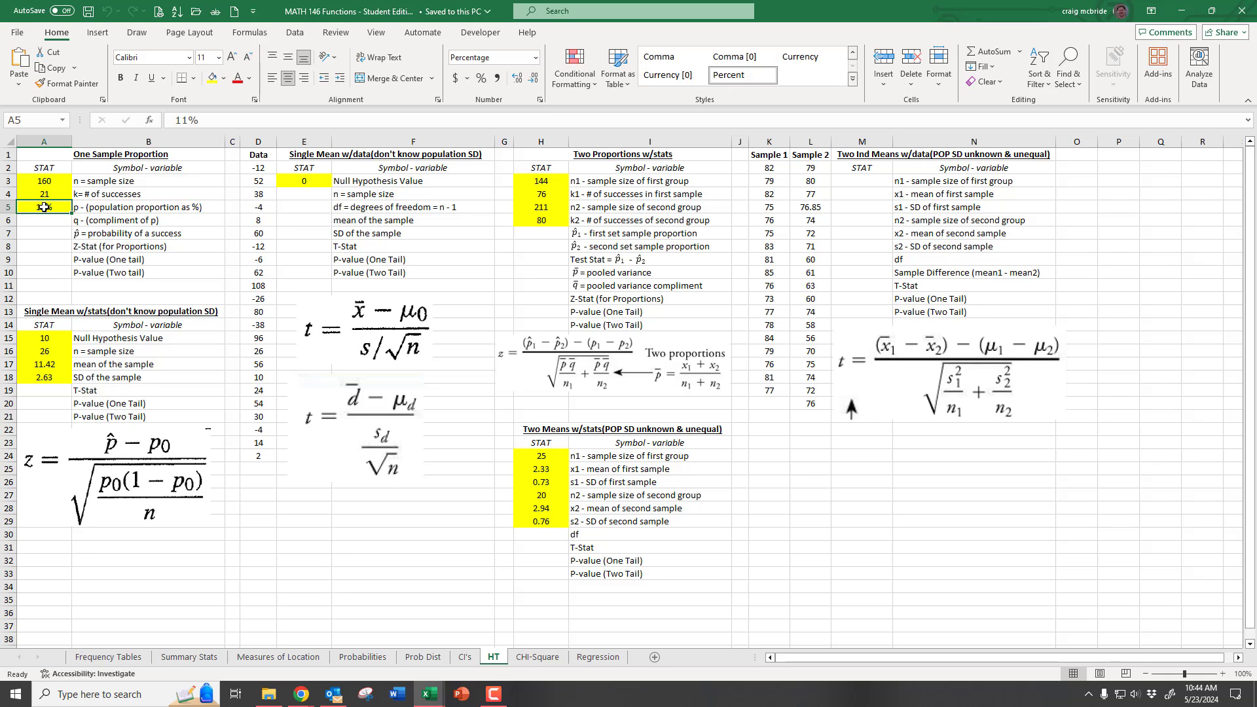
click(98, 209)
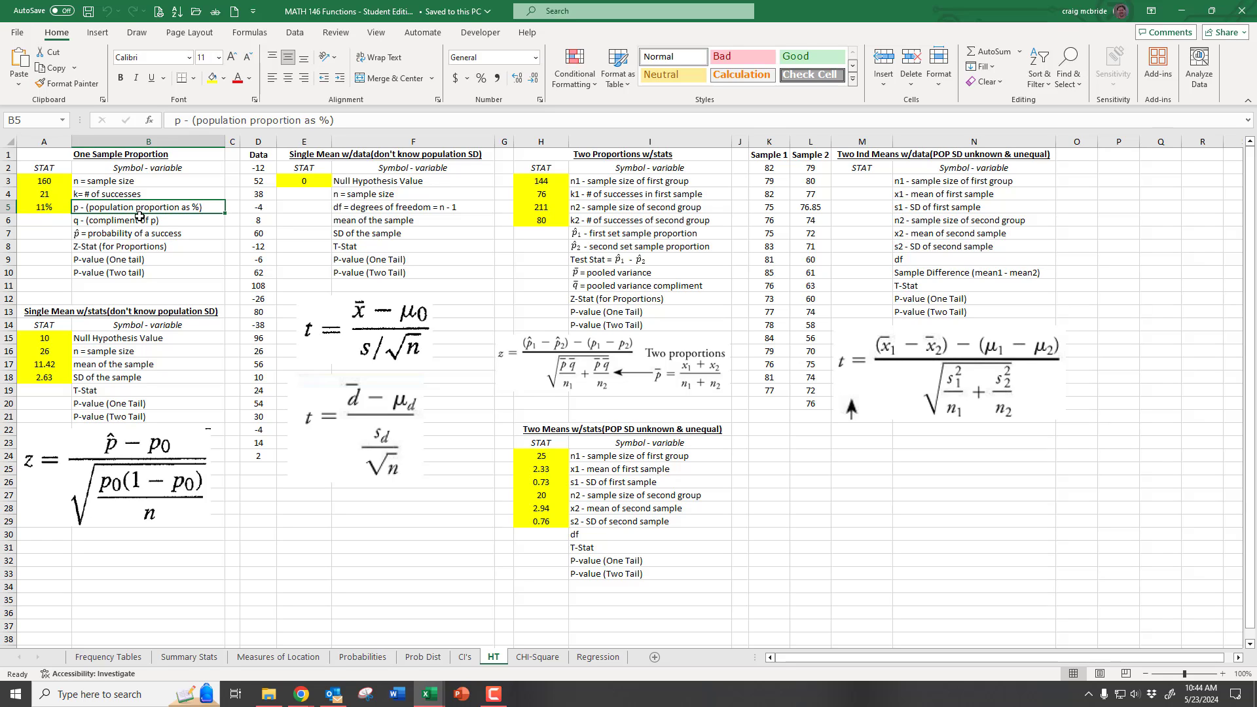
Step: Add a 0 after p in the B5 label and format it as subscript, giving p₀
click(179, 120)
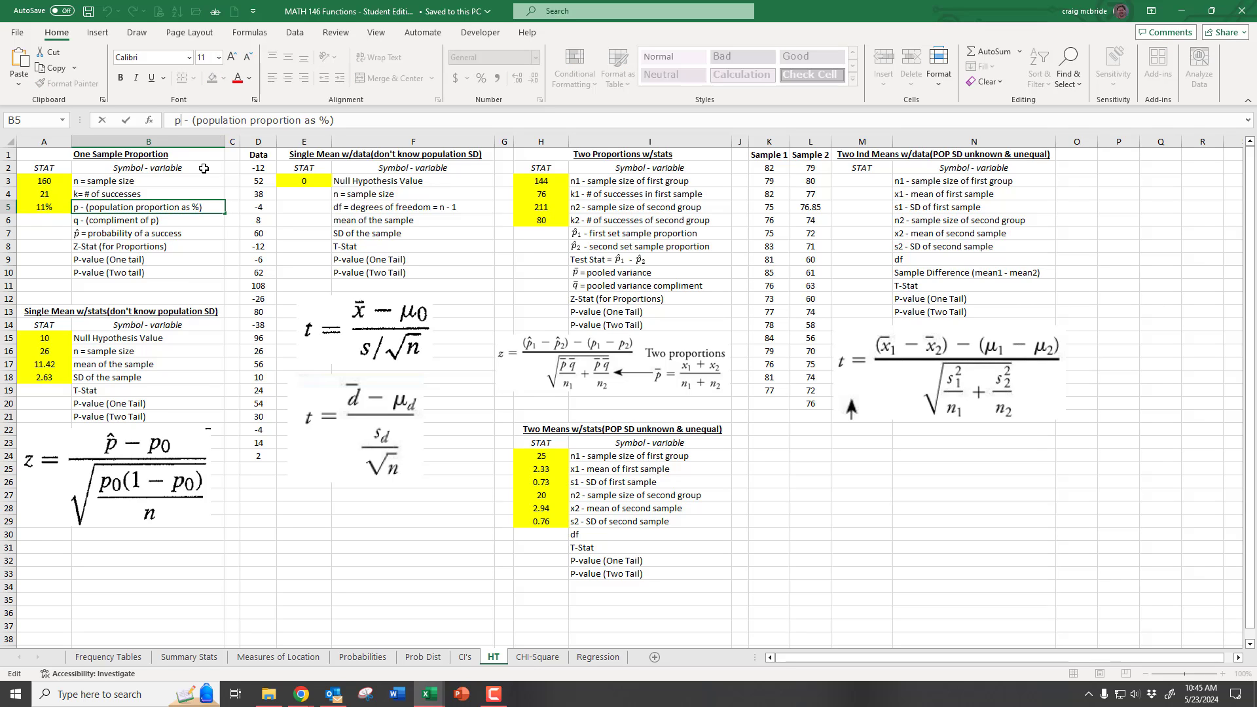
text(0)
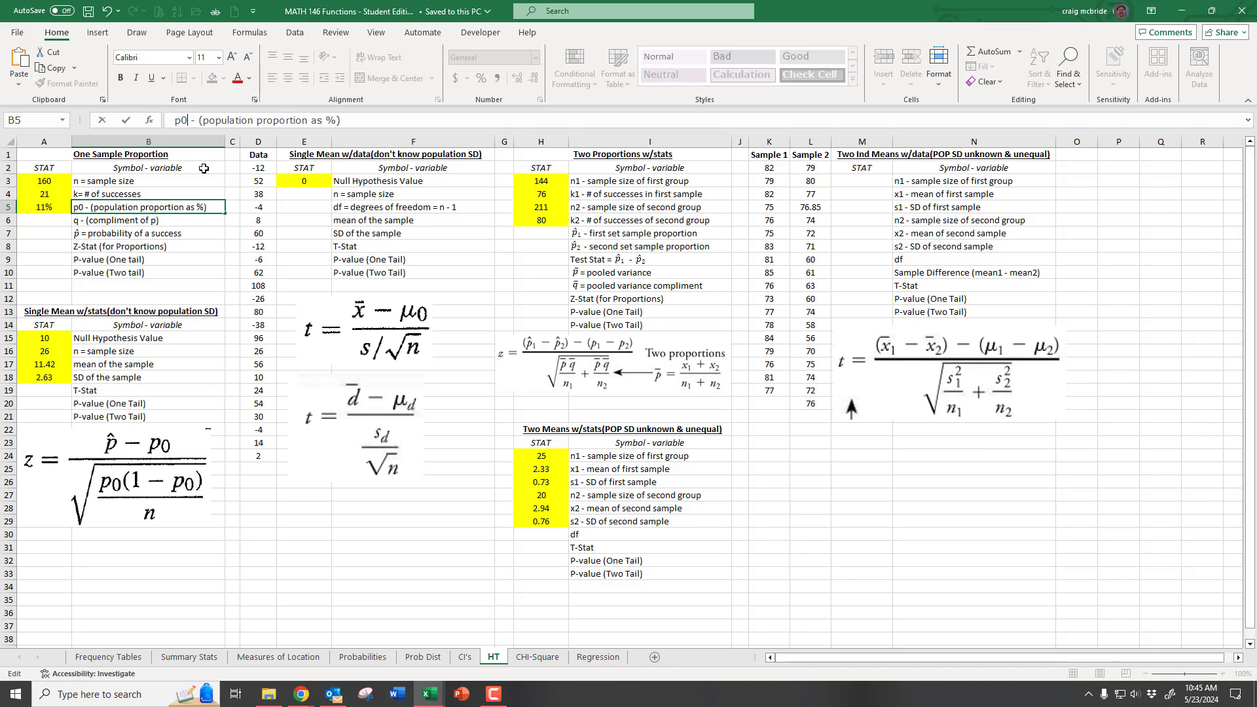
key(shift+Left)
click(255, 101)
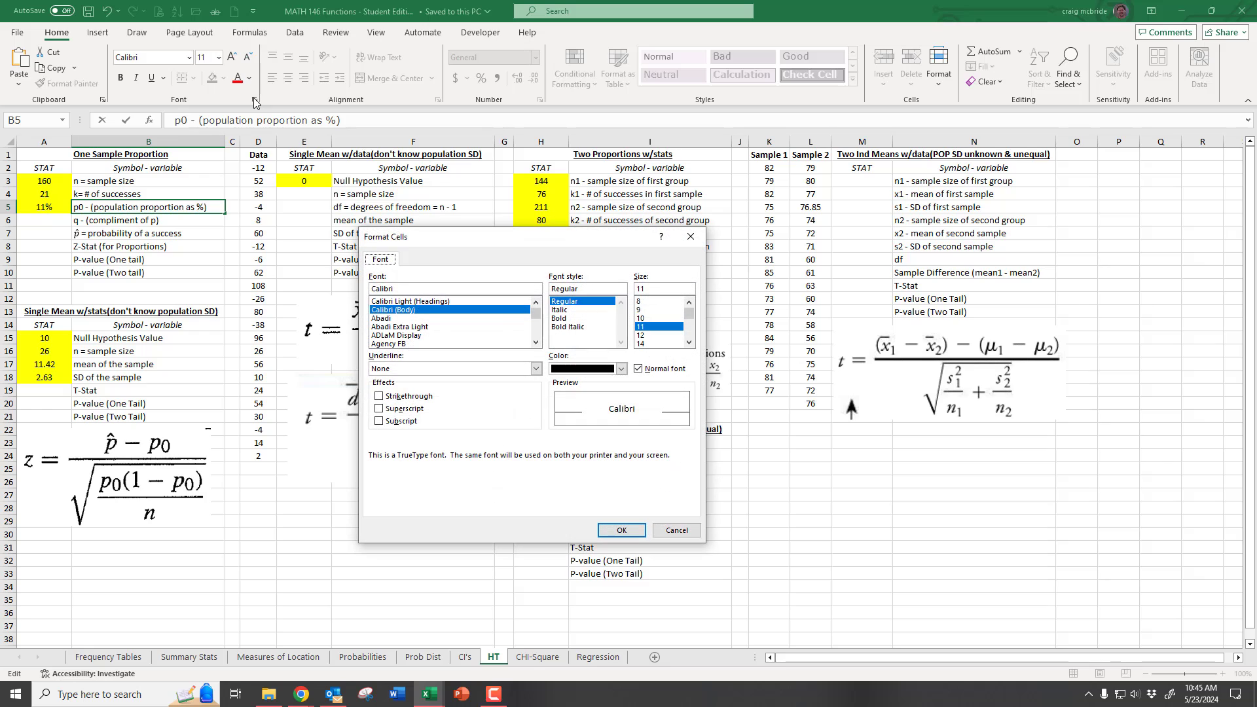
click(379, 421)
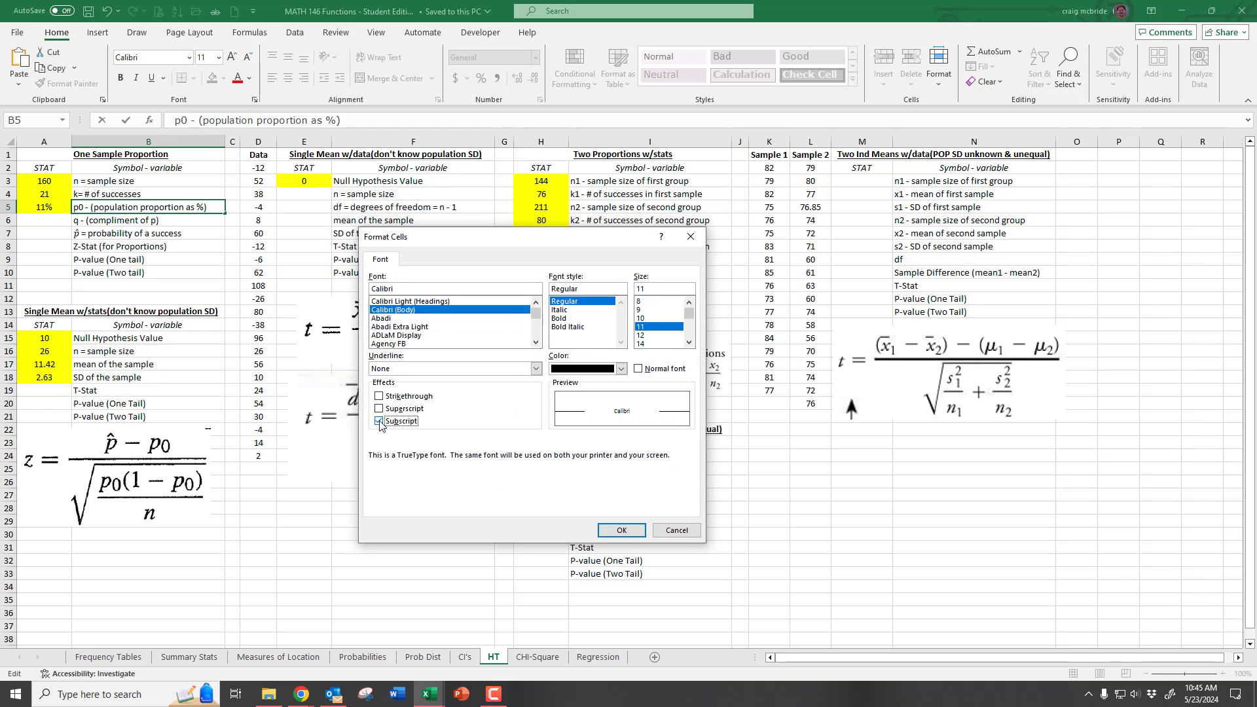
click(622, 529)
click(120, 262)
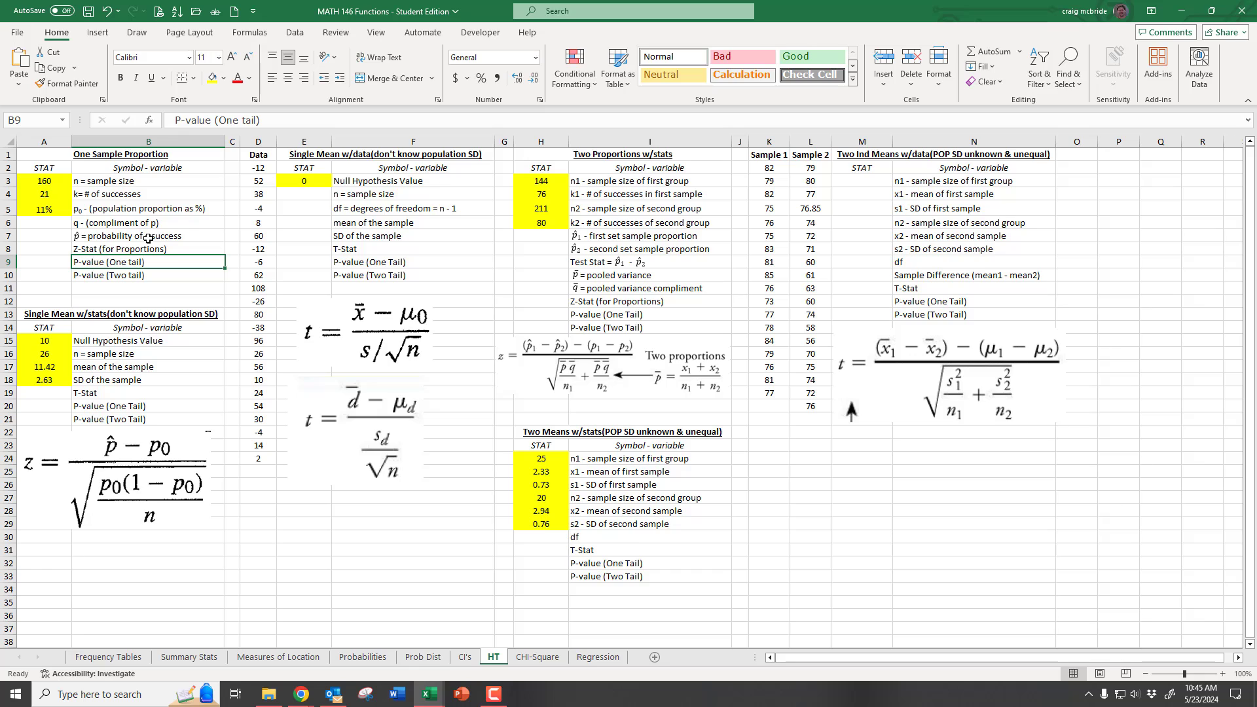
Step: Enter =1-A5 in A6 so q shows 89%
click(47, 224)
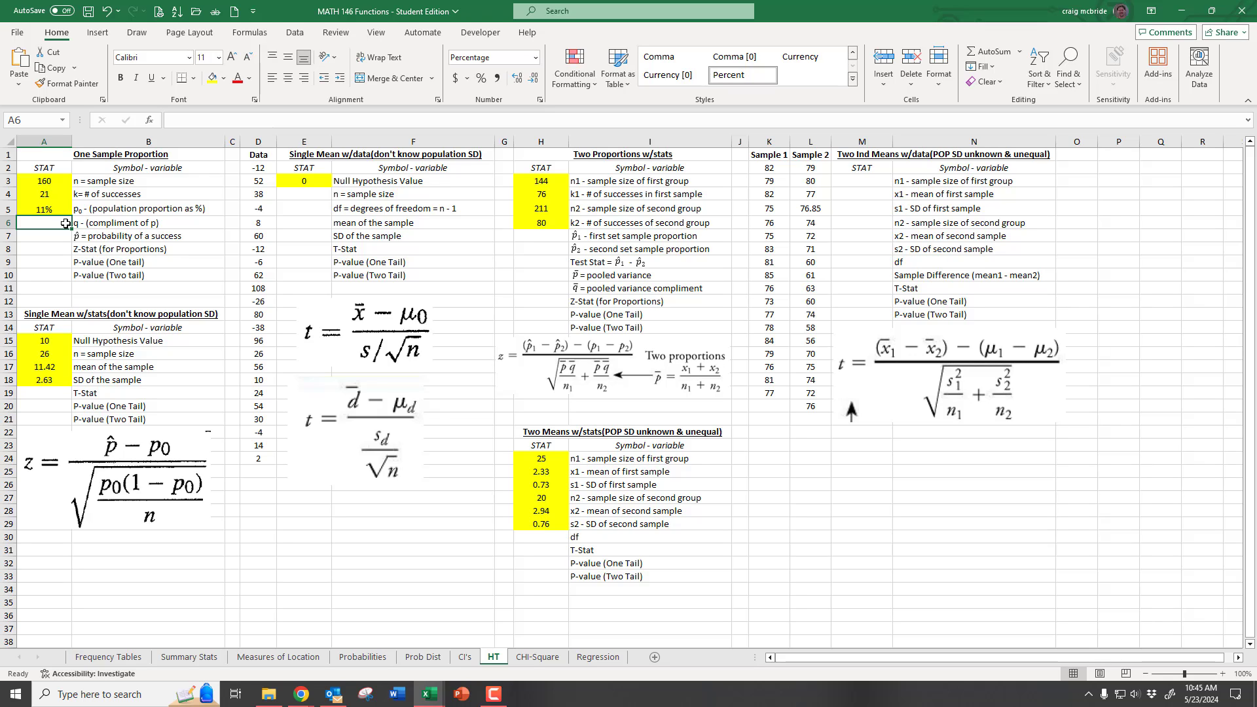
text(=)
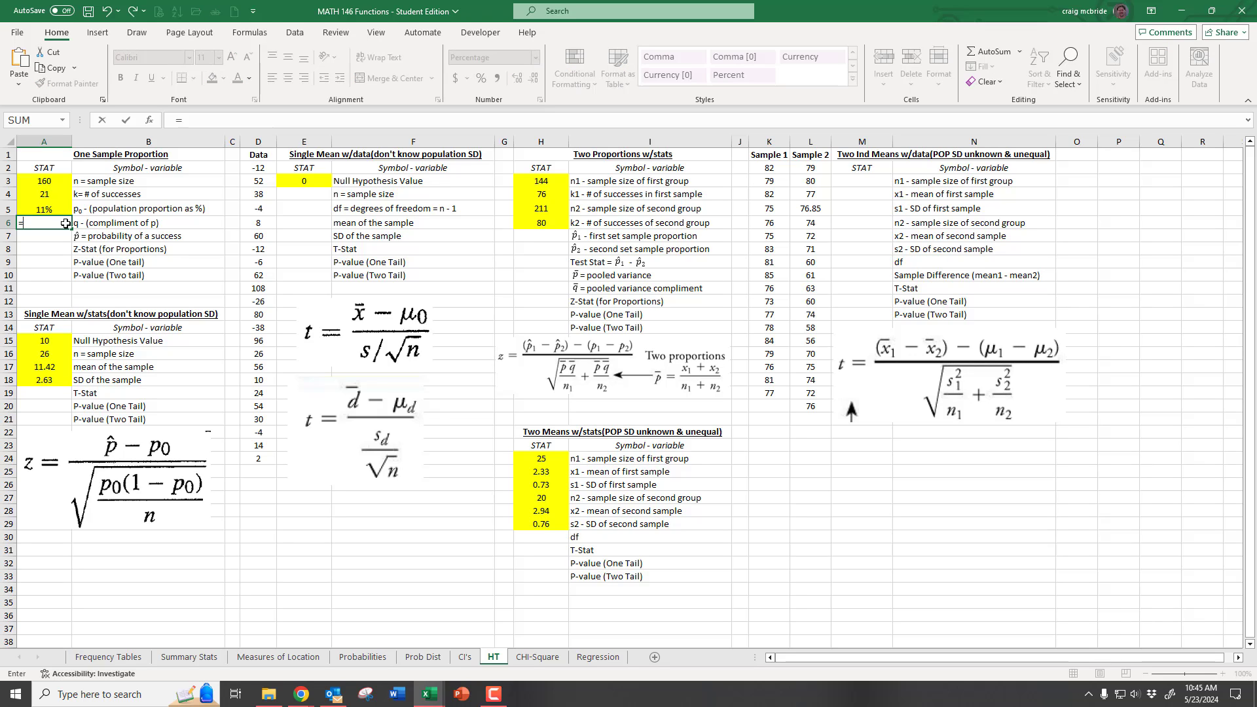
text(1-)
click(51, 209)
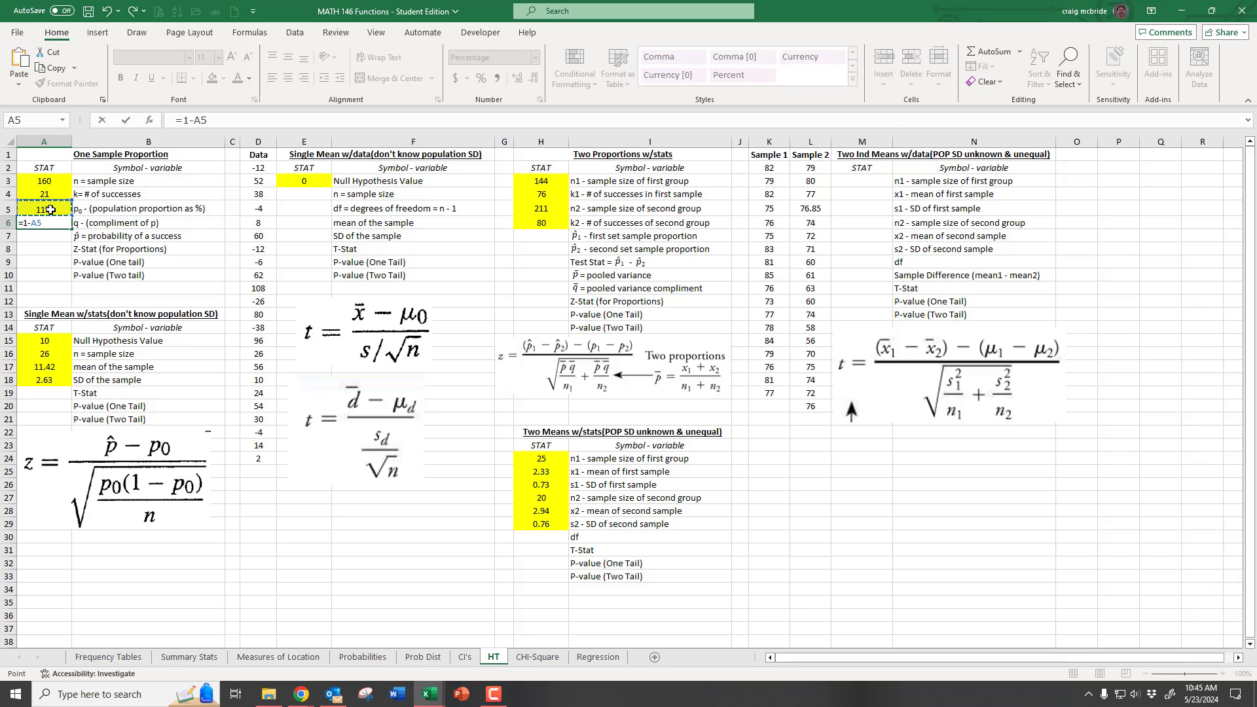
key(Return)
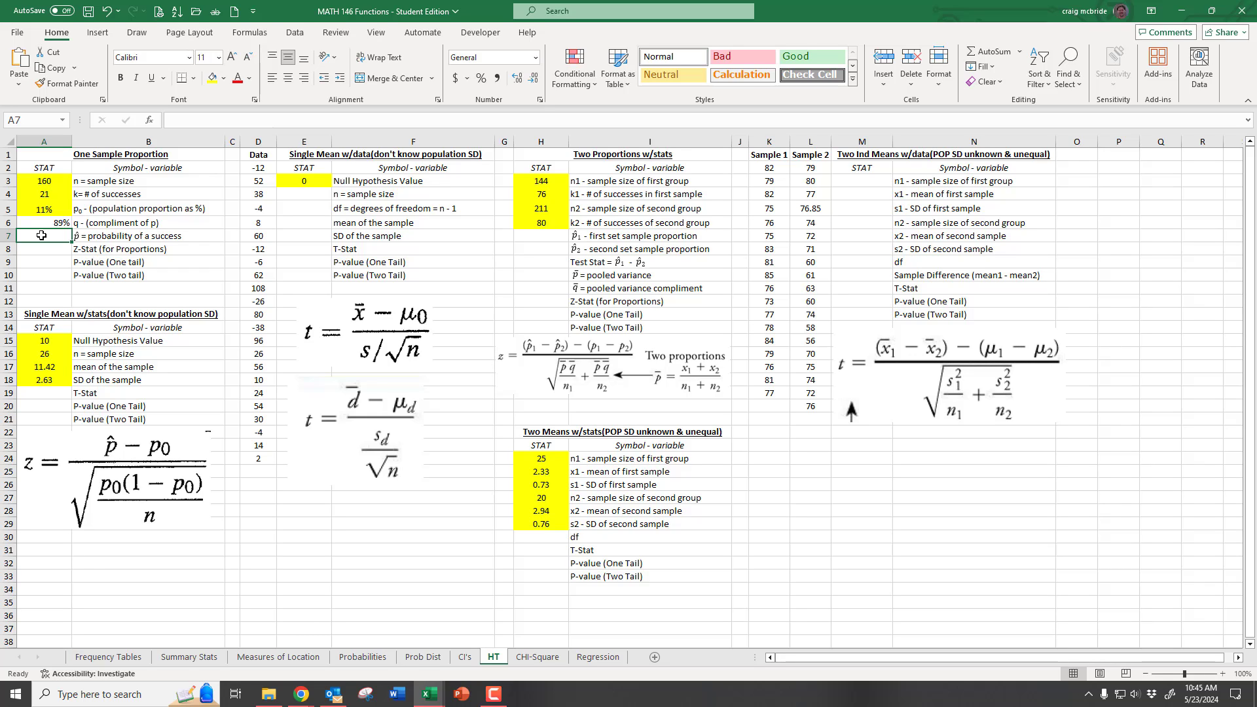
Step: Enter =A4/A3 in A7 so the sample proportion shows 0.13125
text(=)
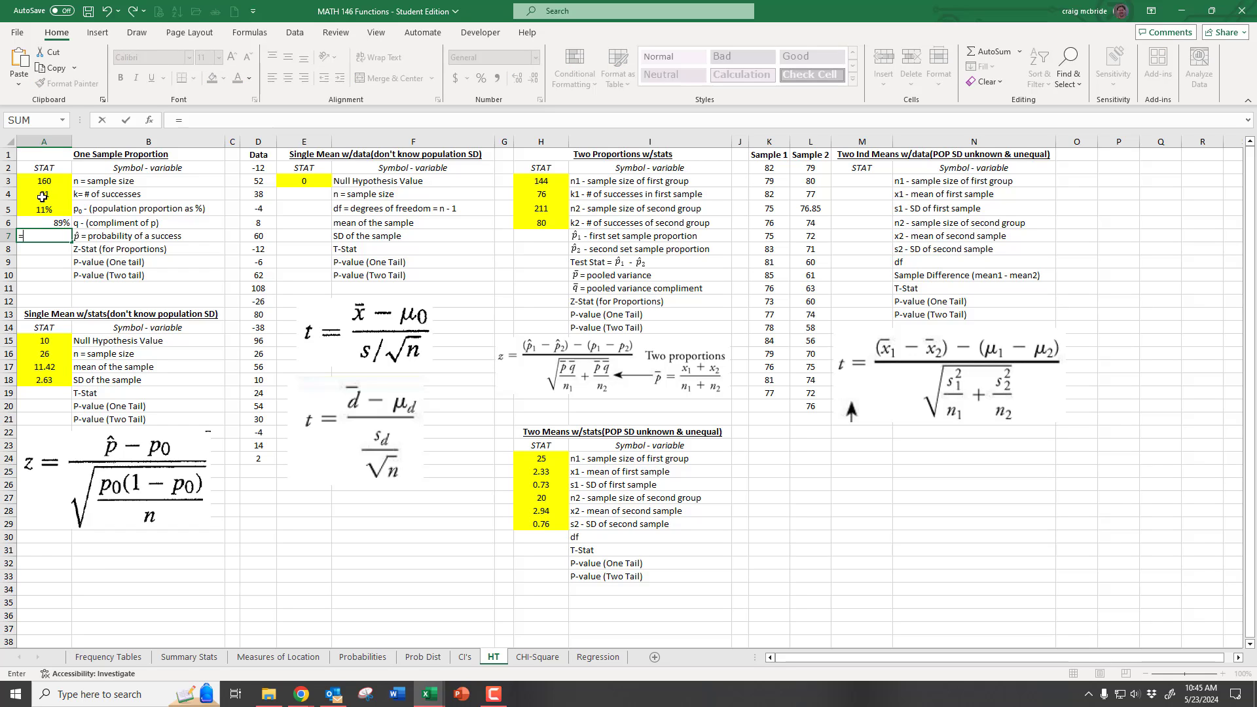
click(43, 196)
text(/)
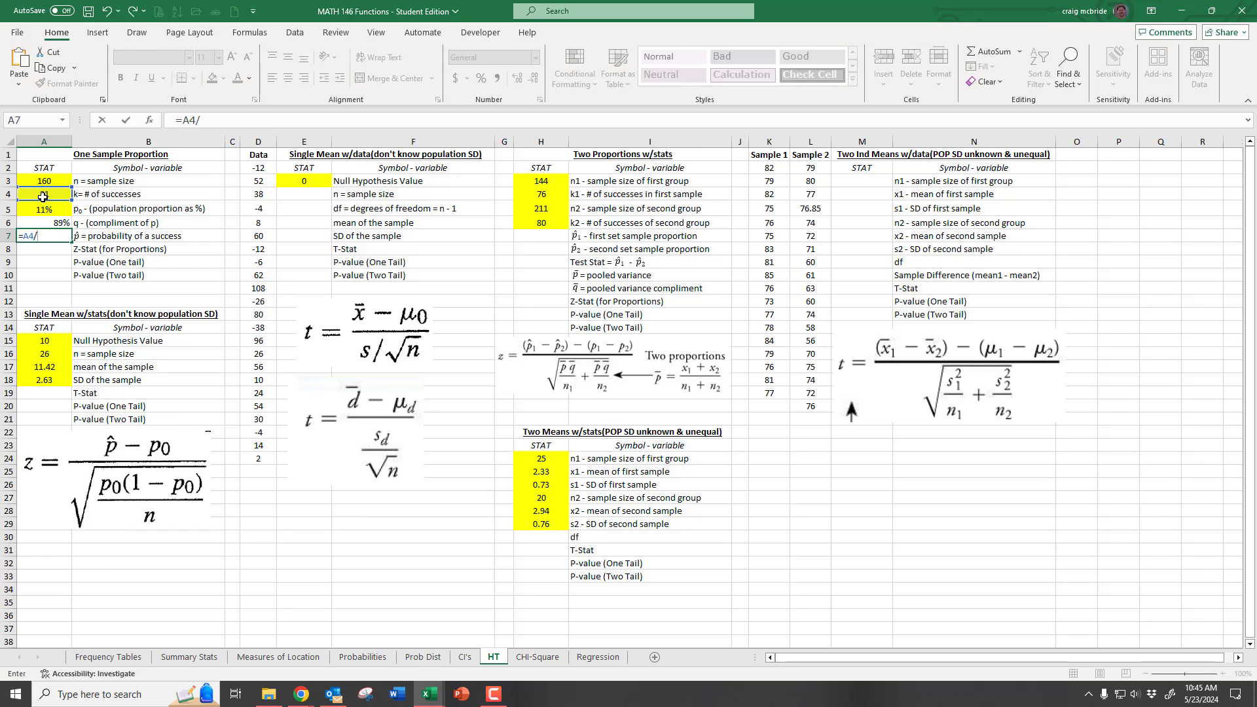
click(44, 180)
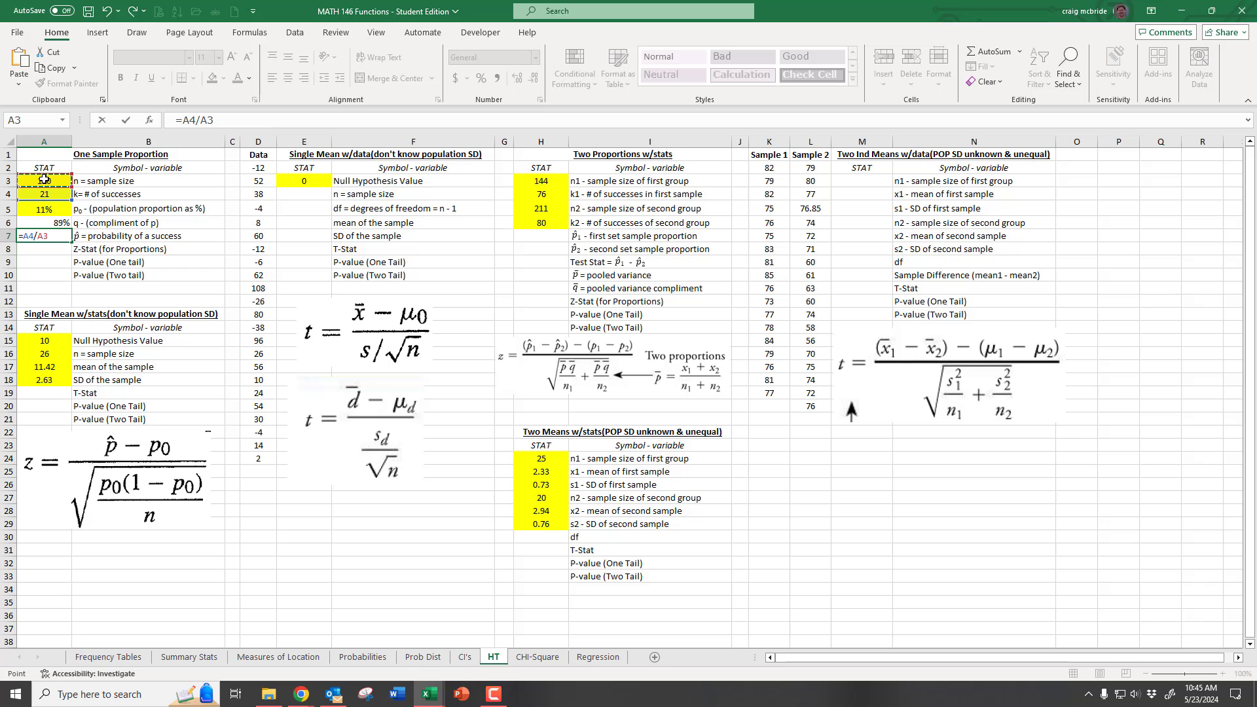
key(Return)
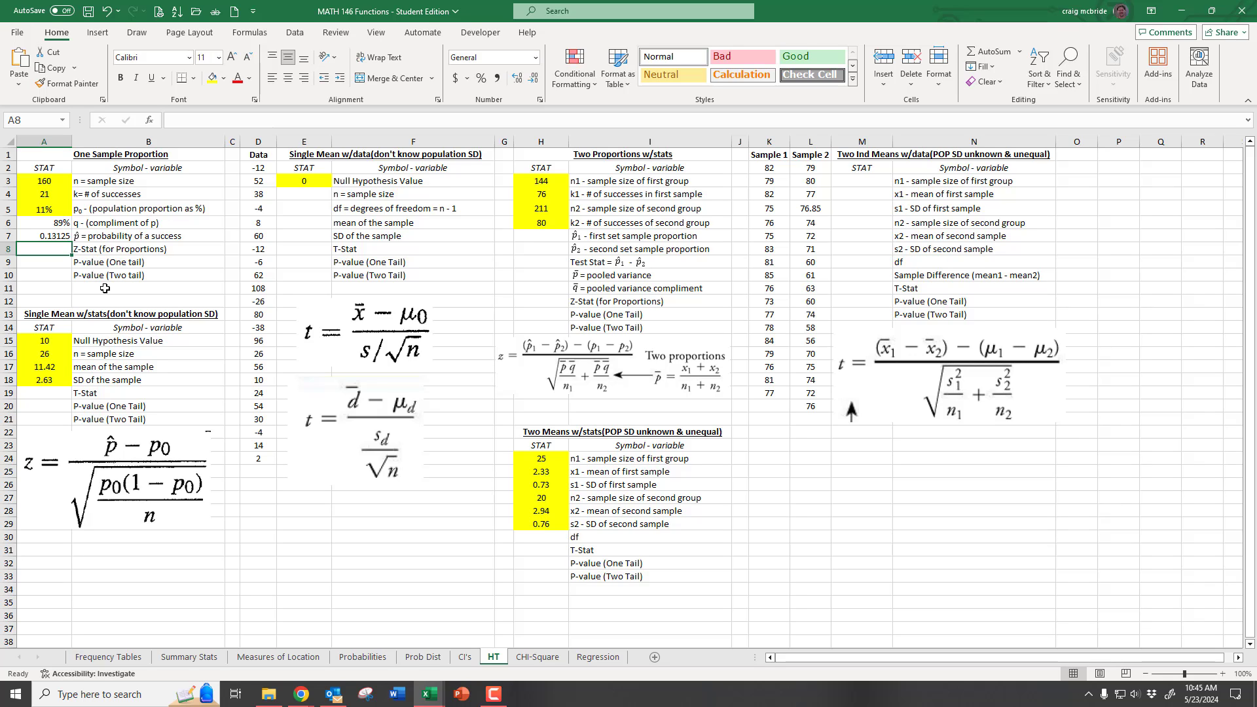
click(105, 288)
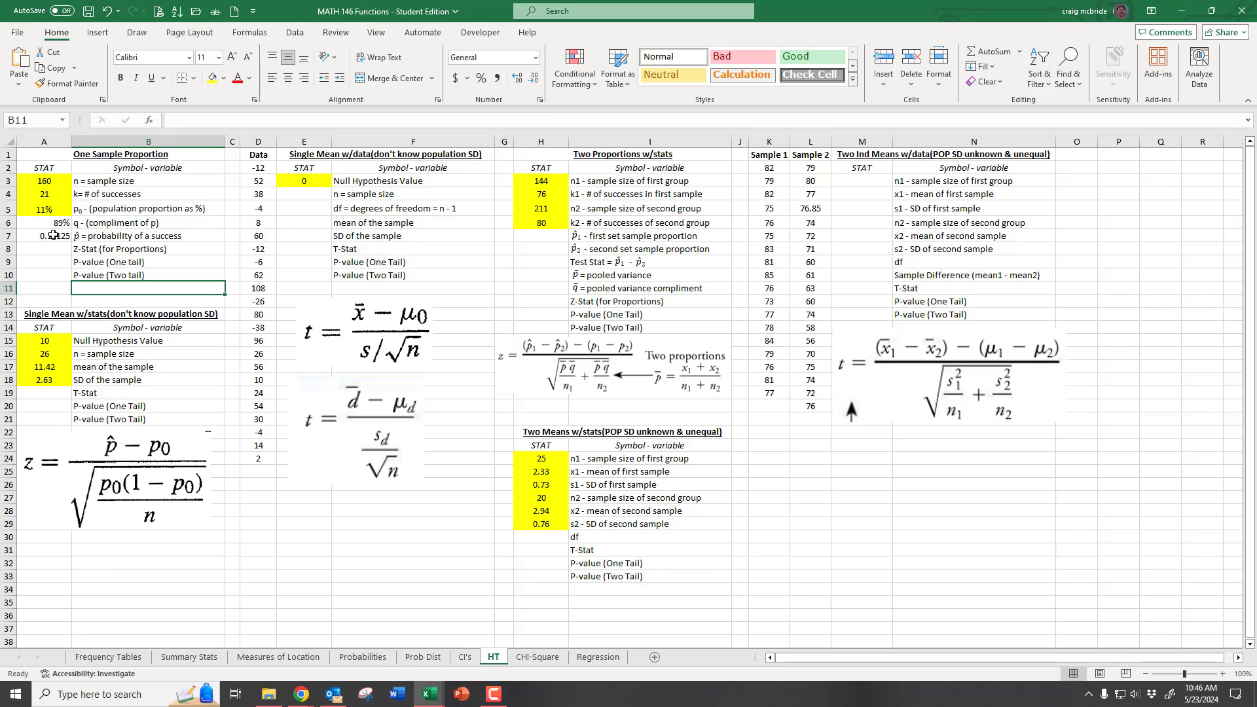
click(53, 235)
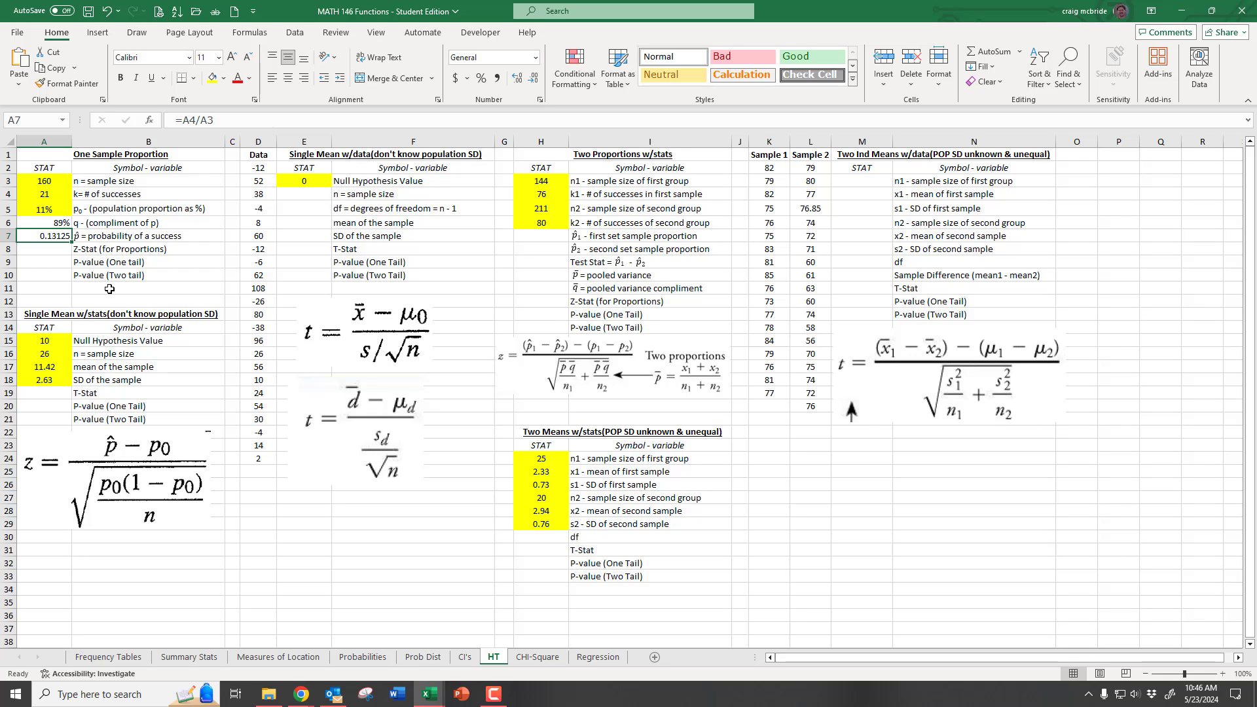
click(47, 197)
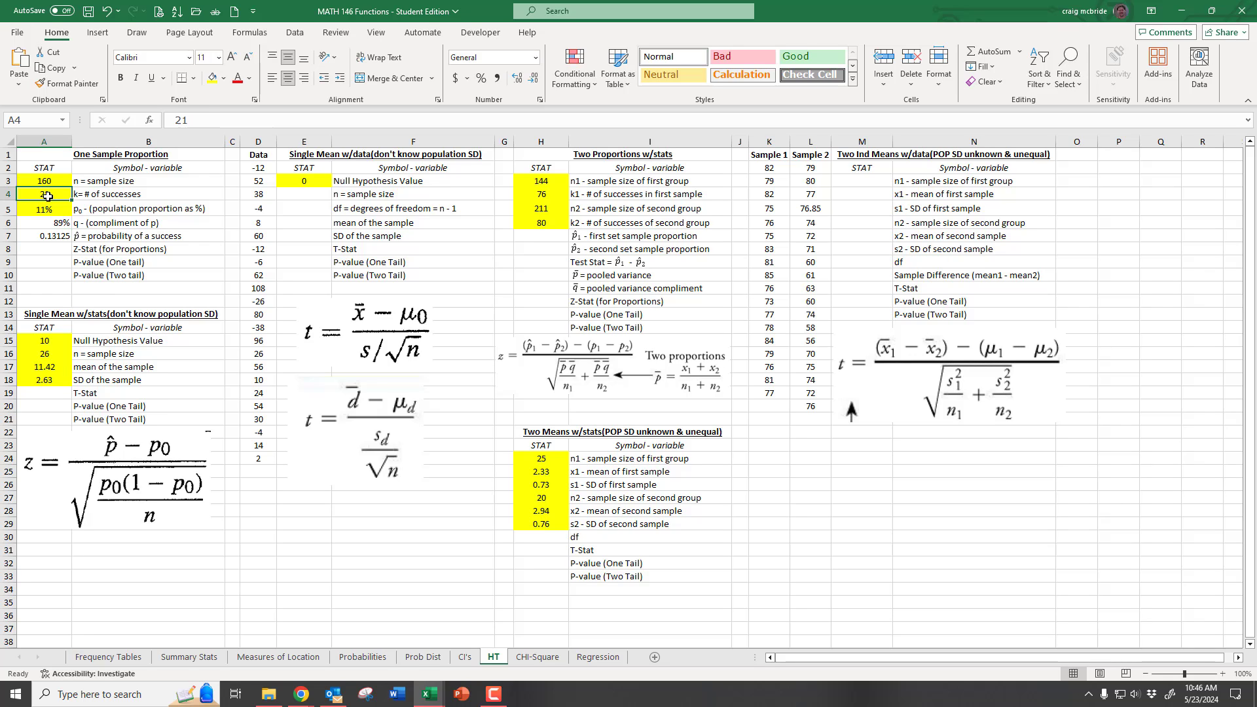
click(54, 246)
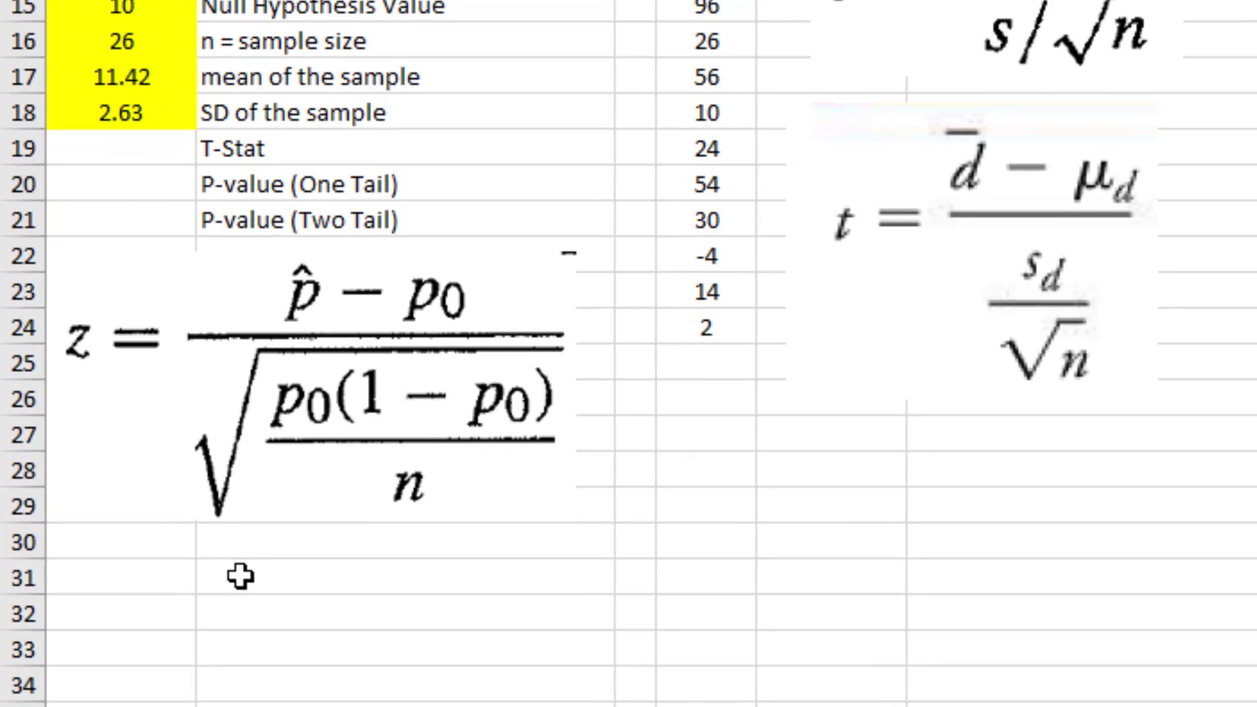
Step: Label B31 'p-hat - p0' and enter =A7-A5 in A31, showing 2%
click(90, 550)
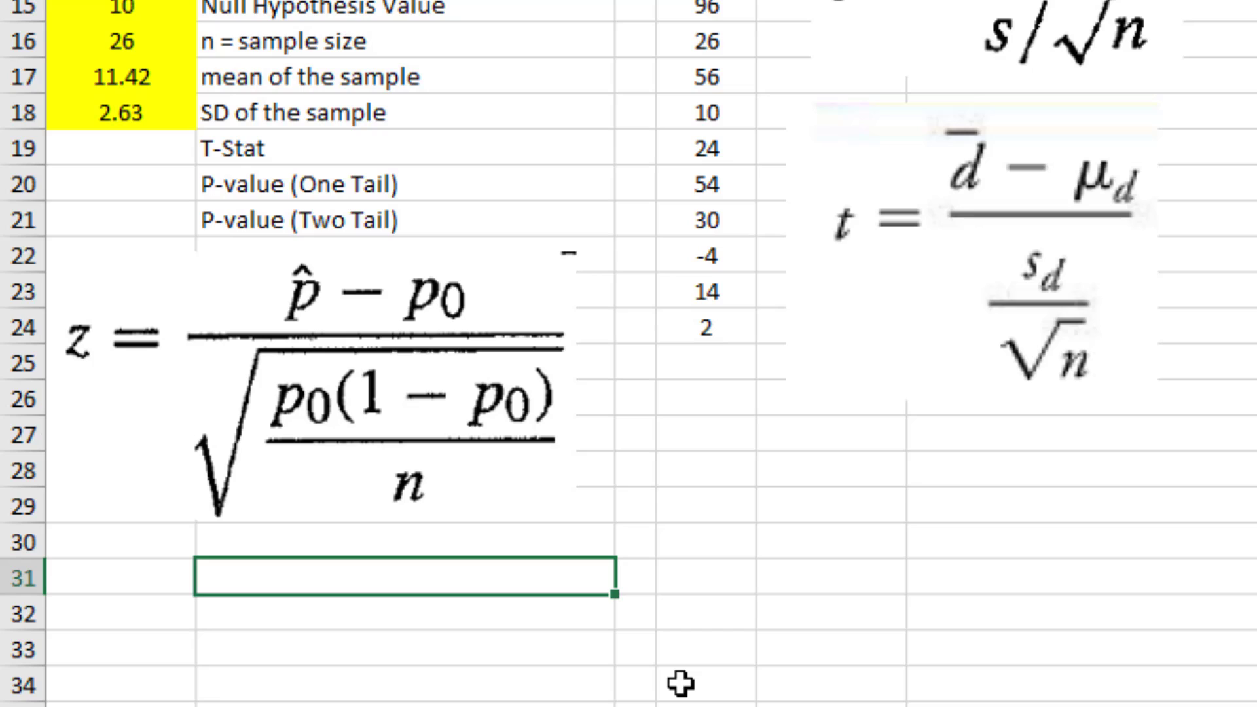
text(p-hat - p0)
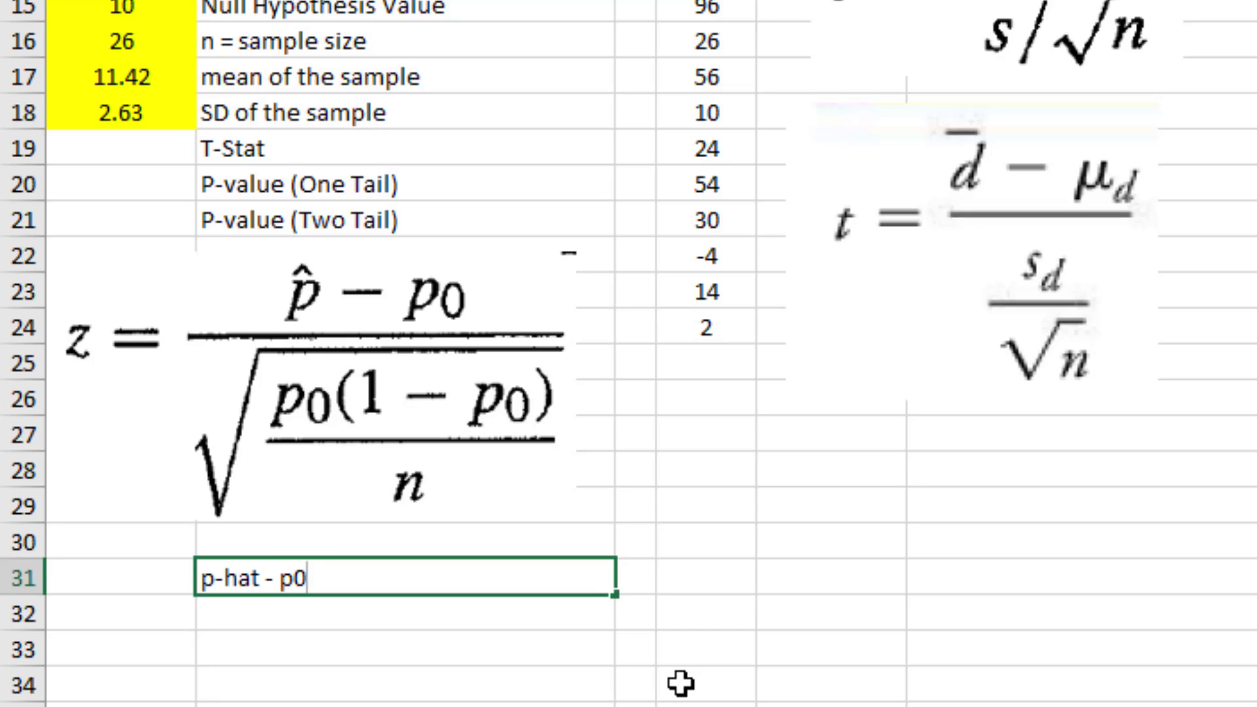
key(Return)
key(Up)
key(Left)
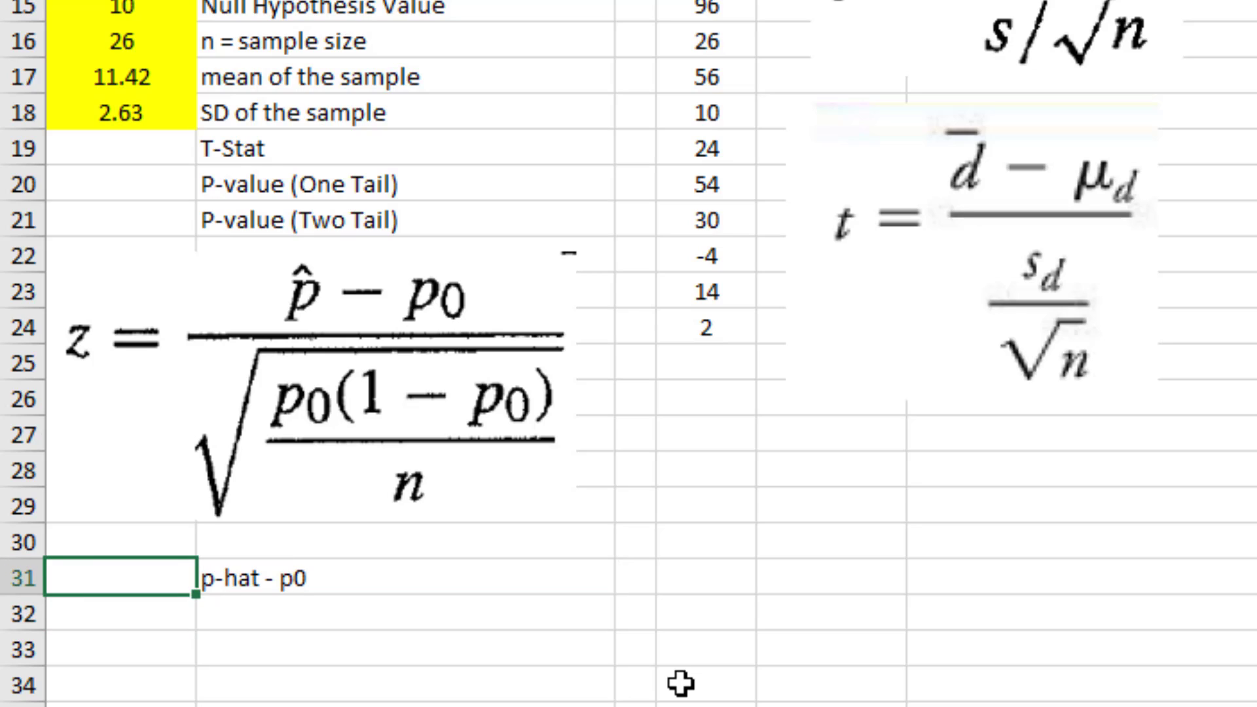
text(=A7)
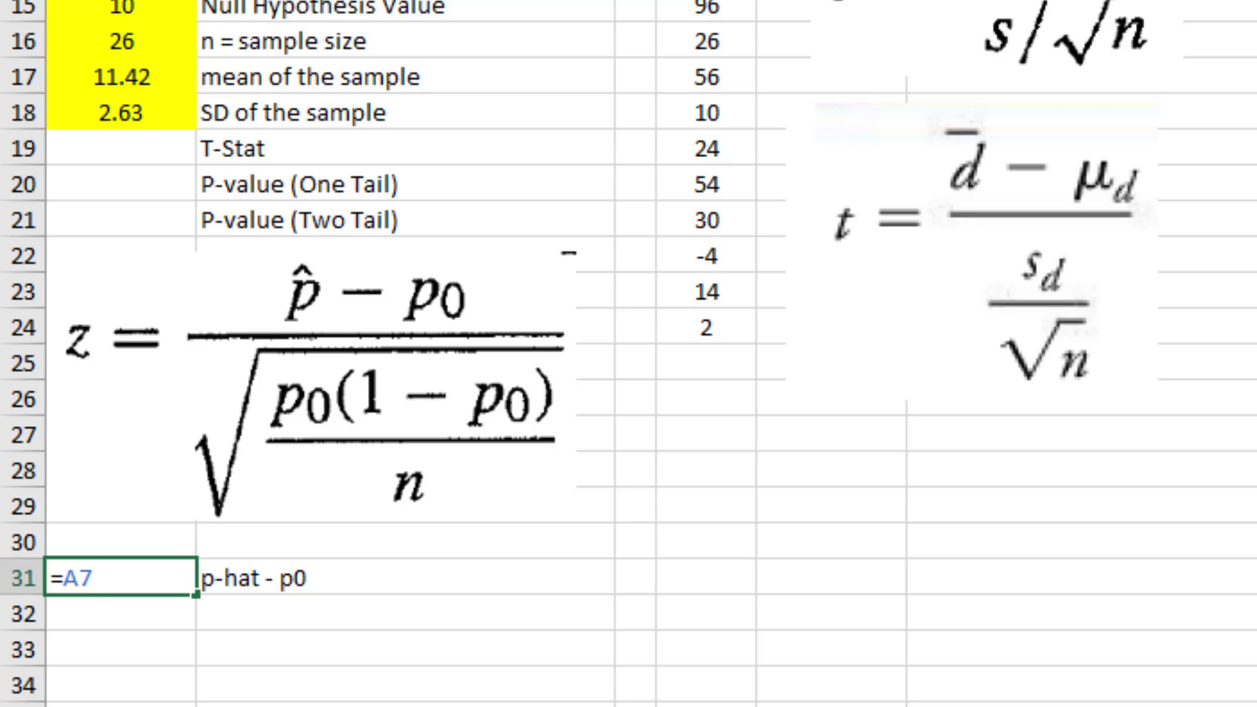
text(-A5)
key(Return)
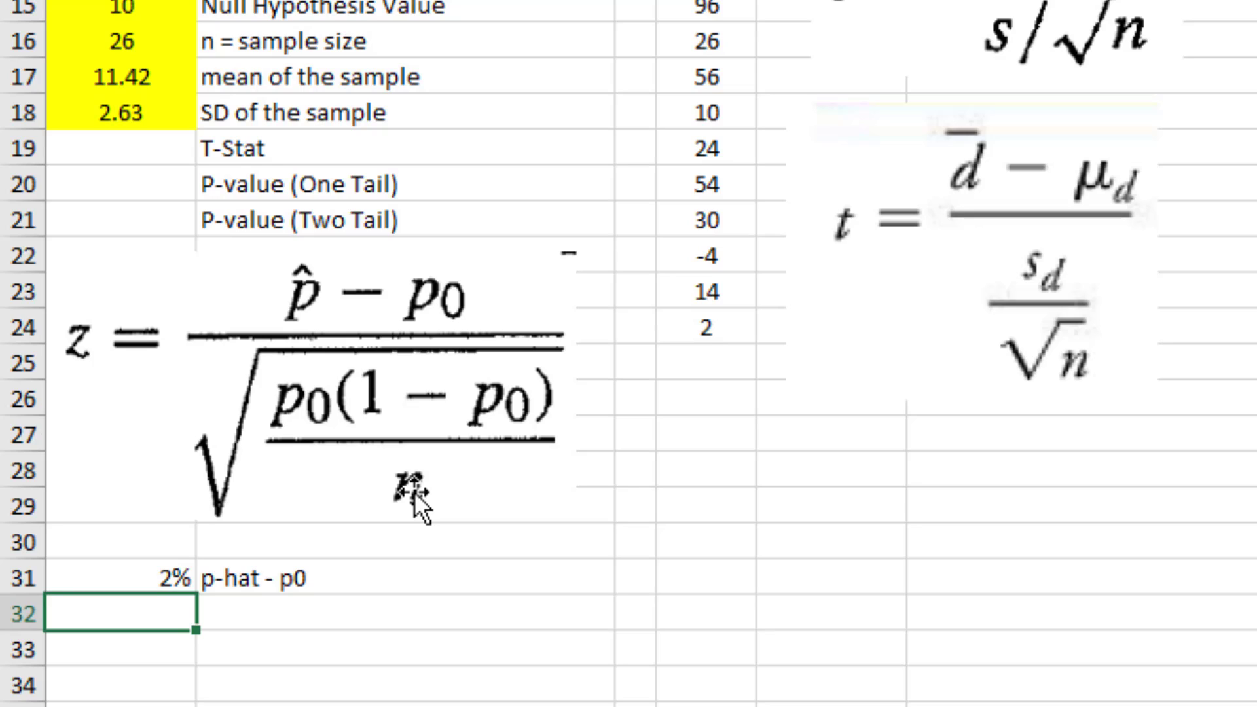
click(234, 616)
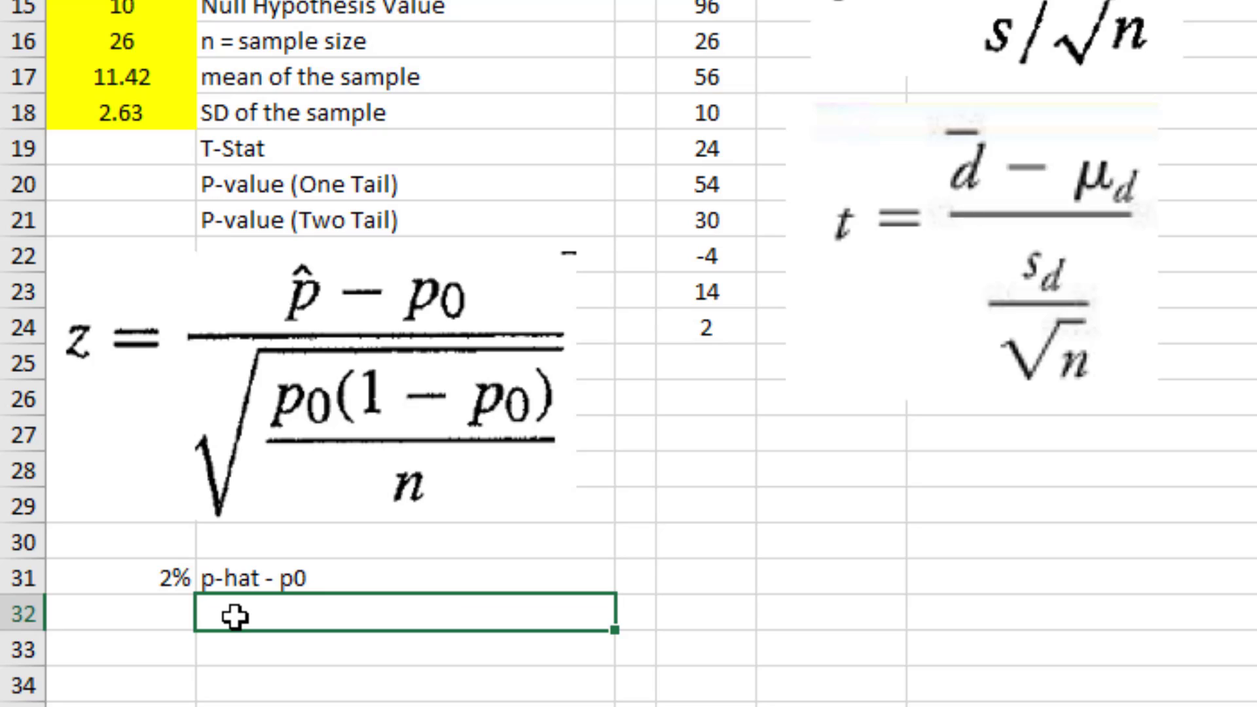
Step: Label B32 as the p0*q0/n variance and enter =A5*A6/A3 in A32, giving 0.000611875
text(p0)
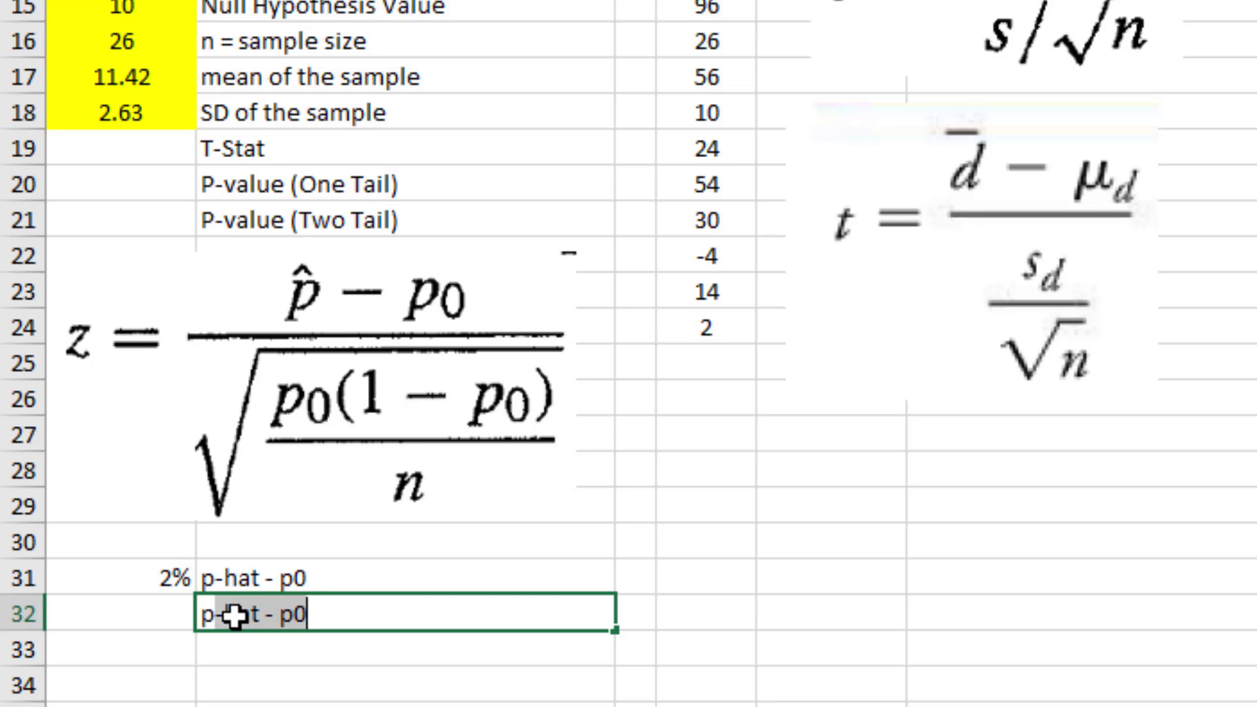
text((1-)
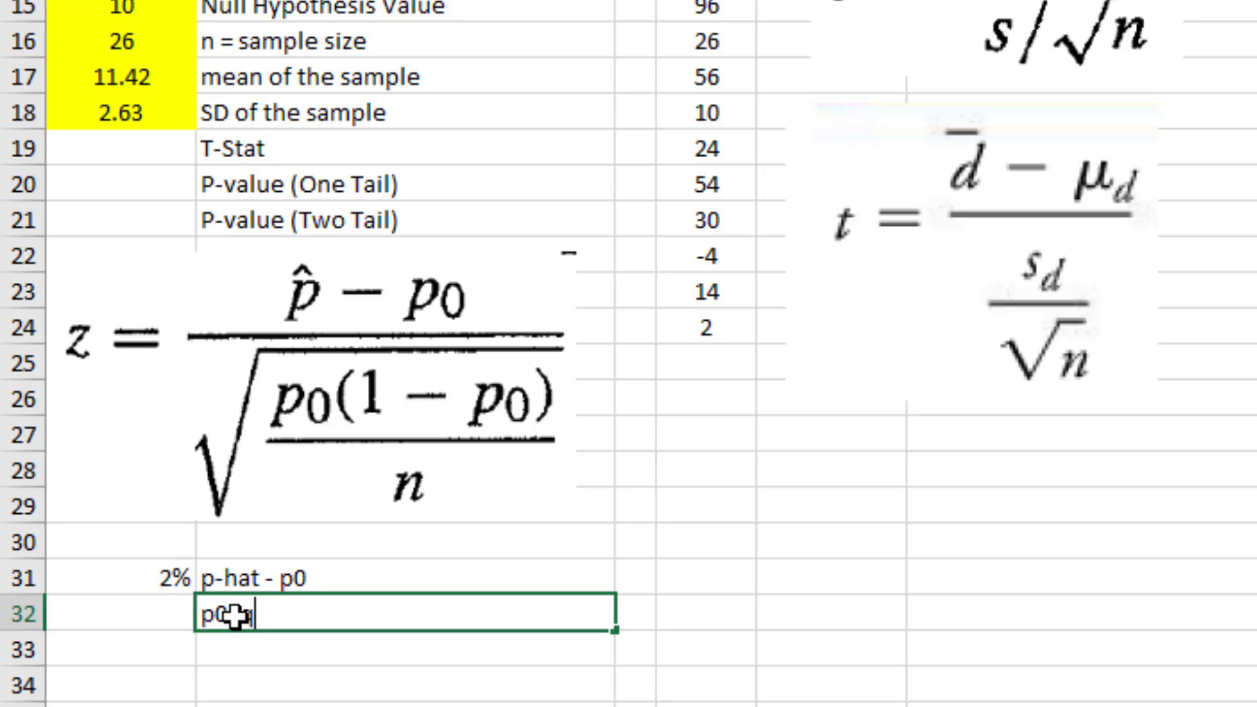
text(p0/n)
key(Return)
key(Up)
key(Left)
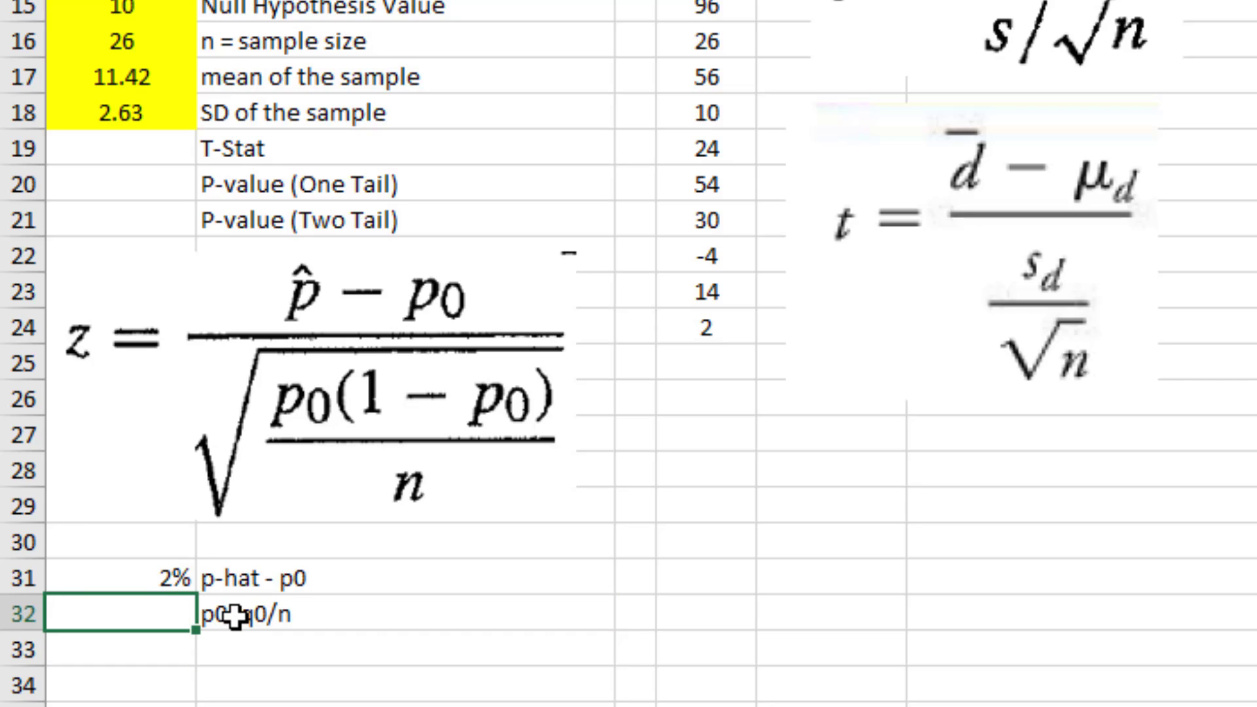
text(=A5)
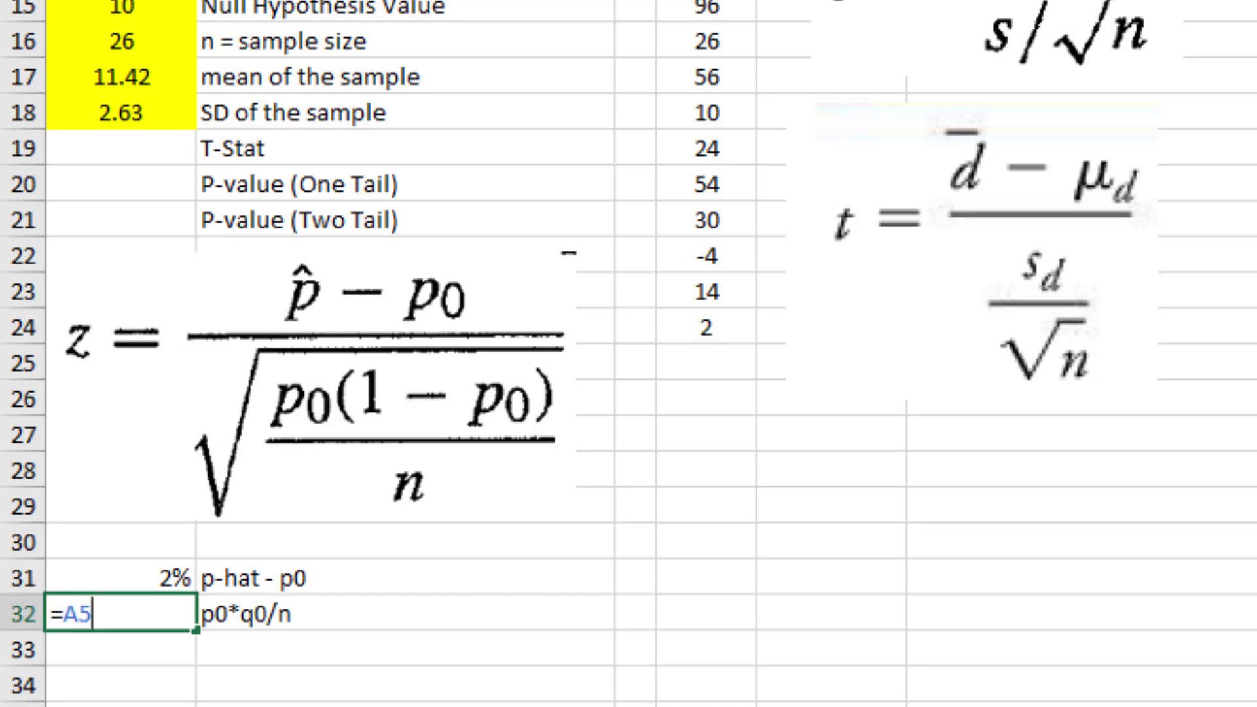
text(*A6/A3)
key(Return)
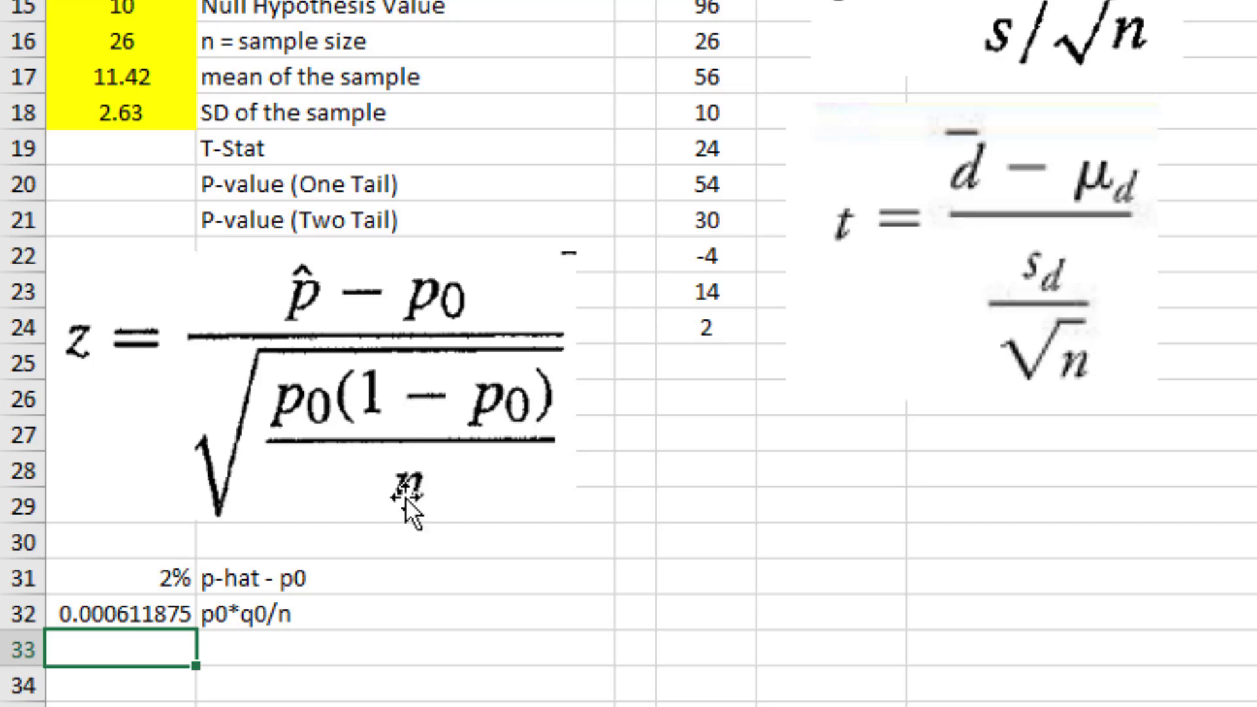
Step: Label B33 'square root' and enter =SQRT(A32) in A33, giving 0.024736107
click(281, 651)
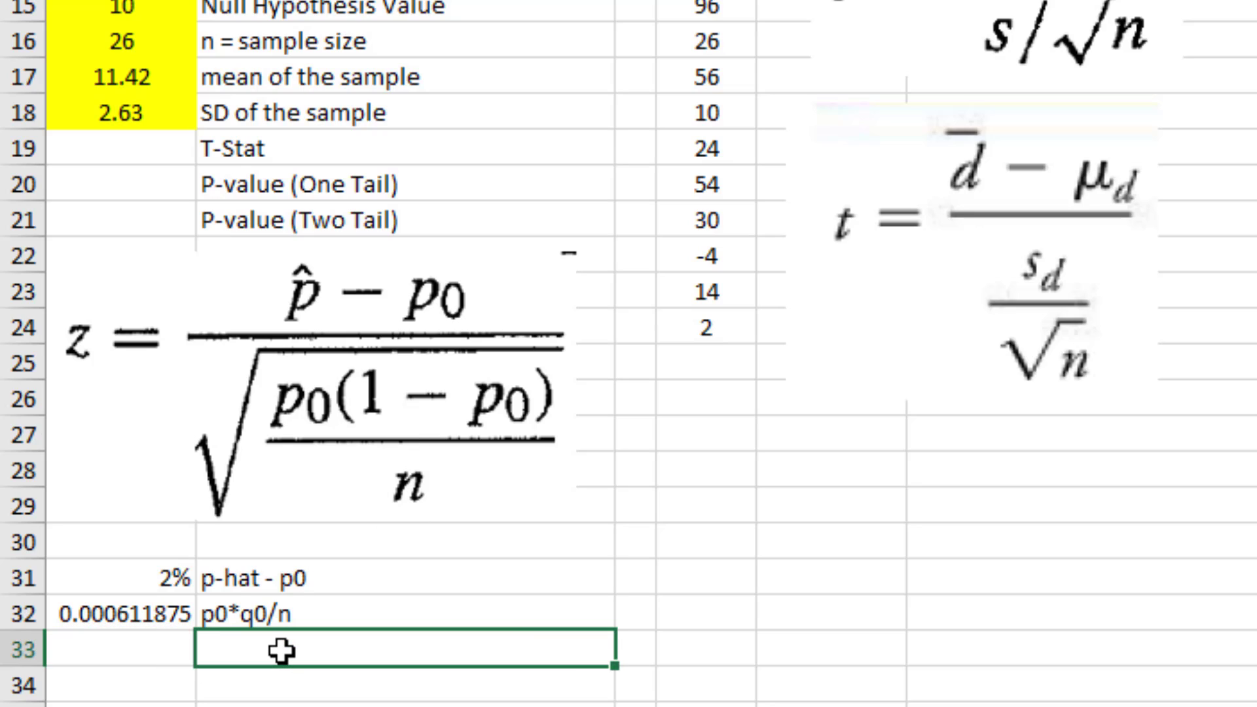
text(square)
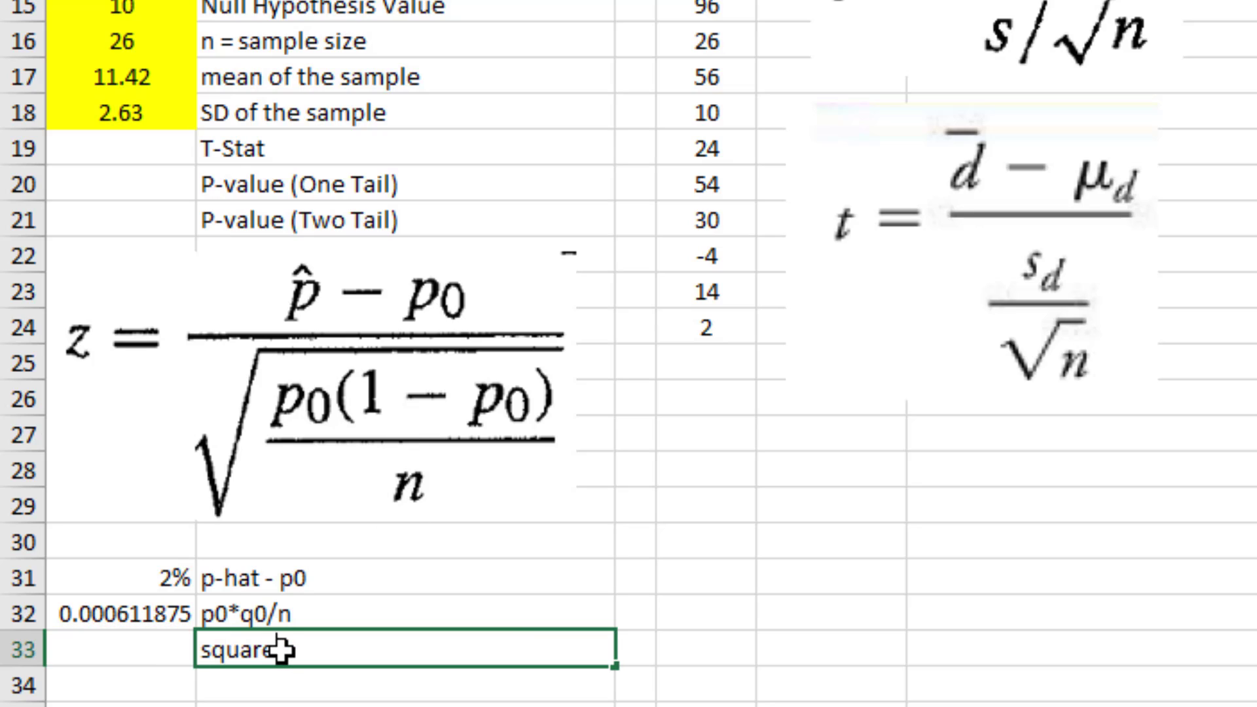
text( root)
key(Left)
text(=sqrt)
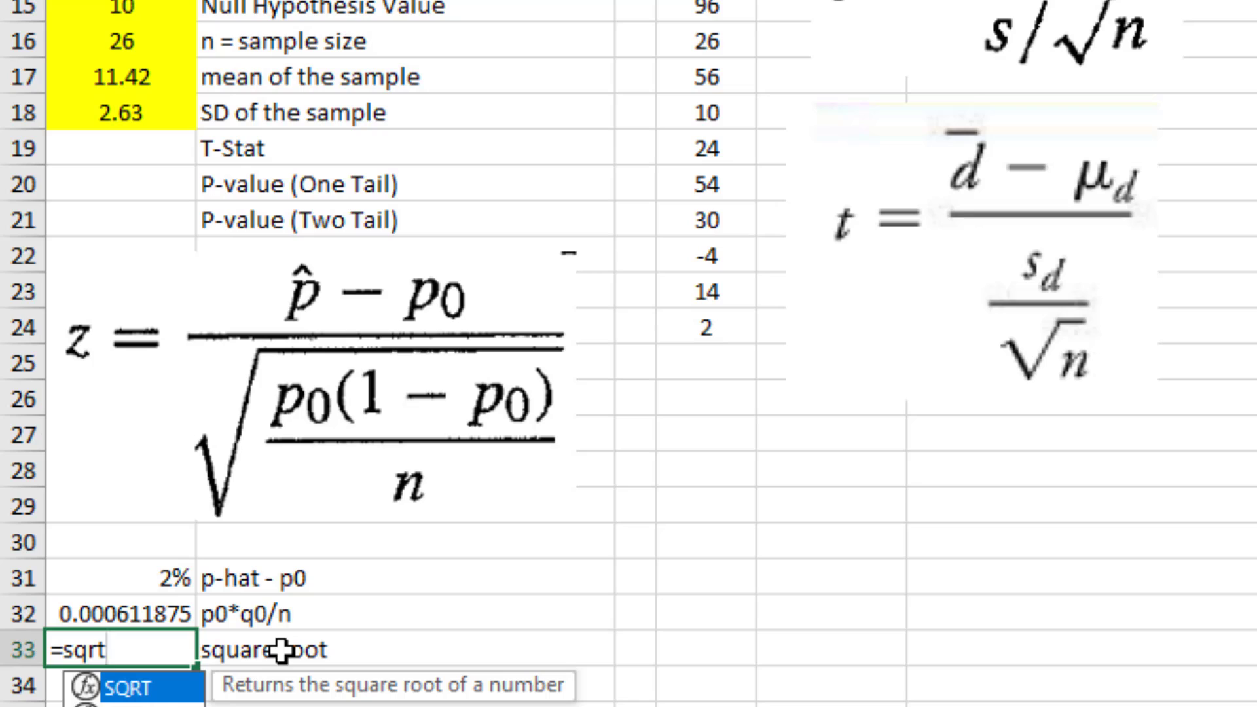
key(Tab)
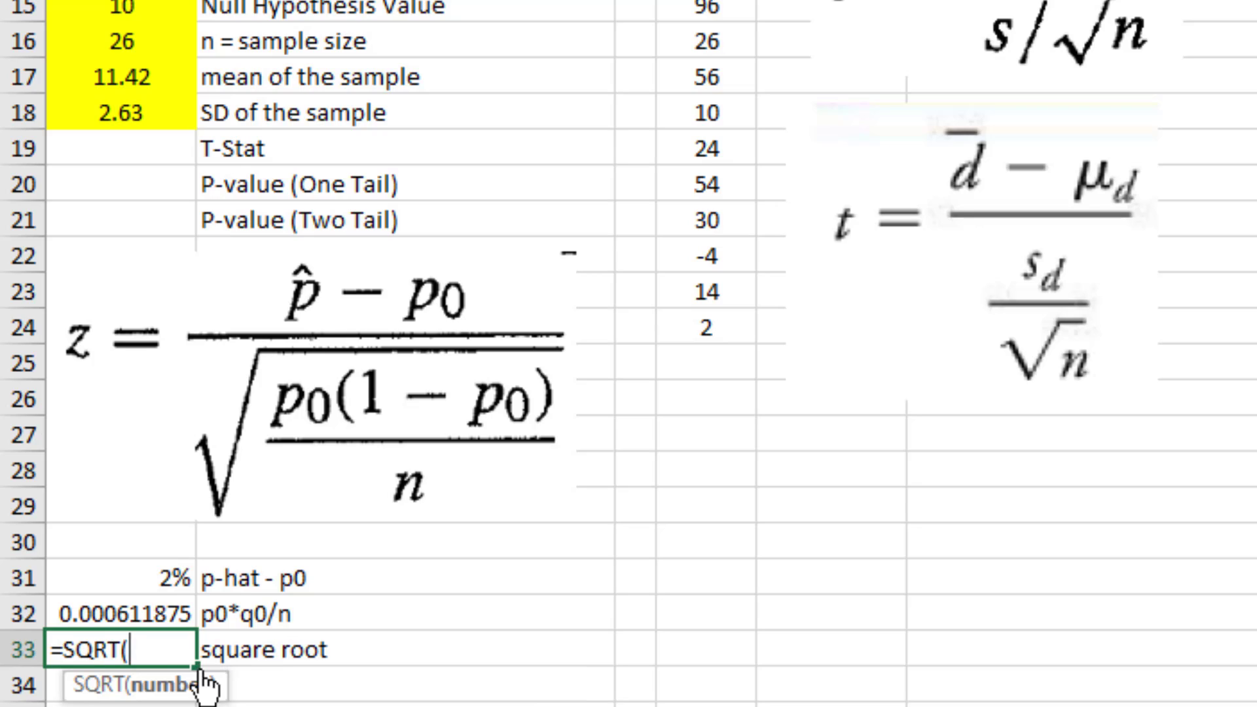
click(134, 614)
key(Return)
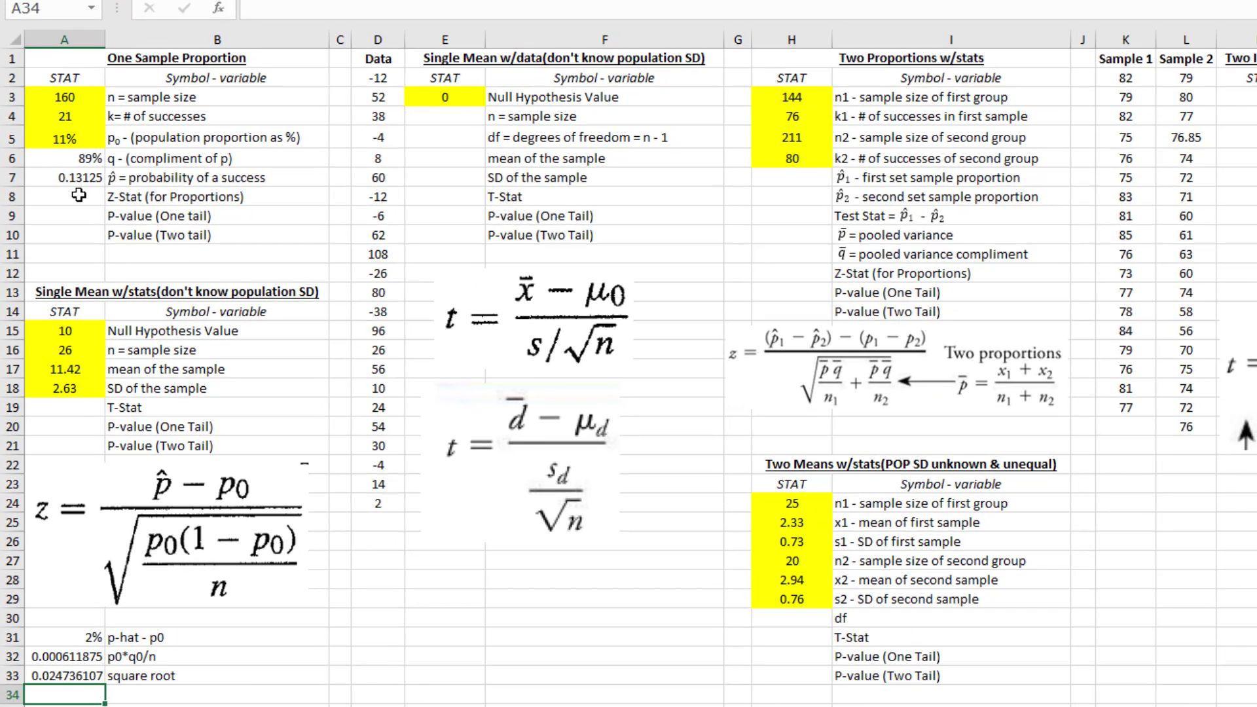
Step: Enter =A31/A33 in A8, giving a z-statistic of 0.859068075
click(79, 195)
text(=)
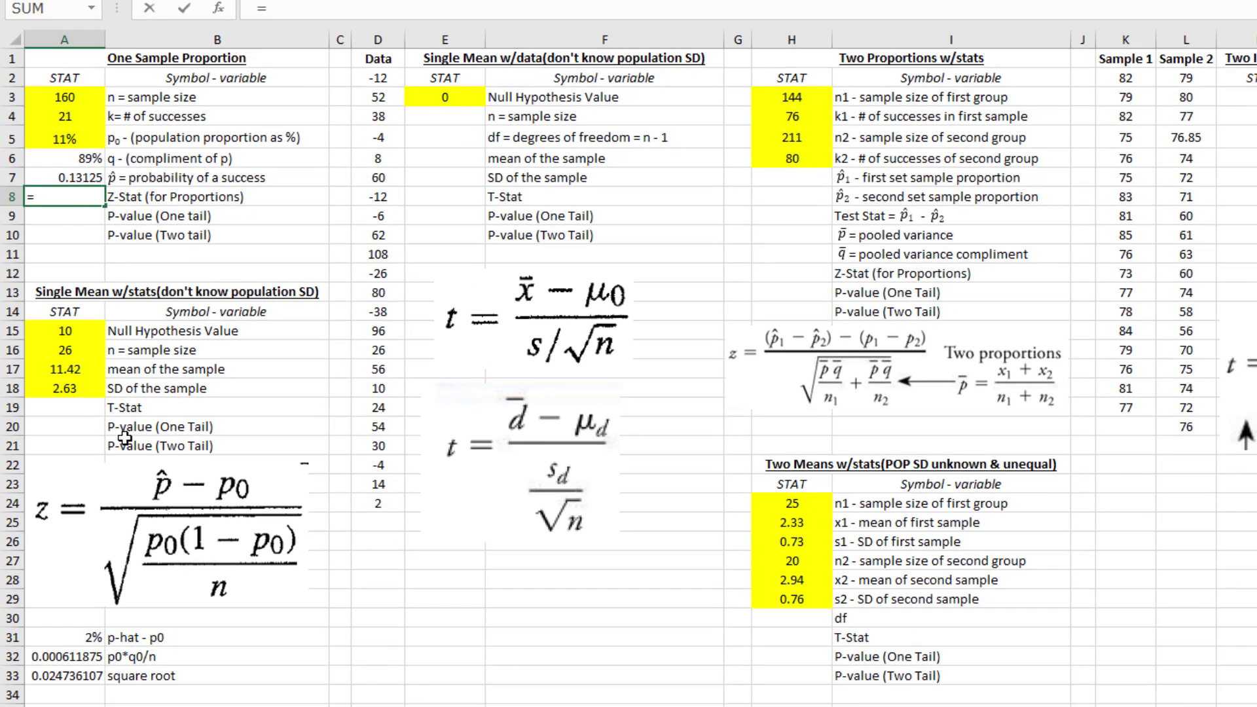
click(70, 636)
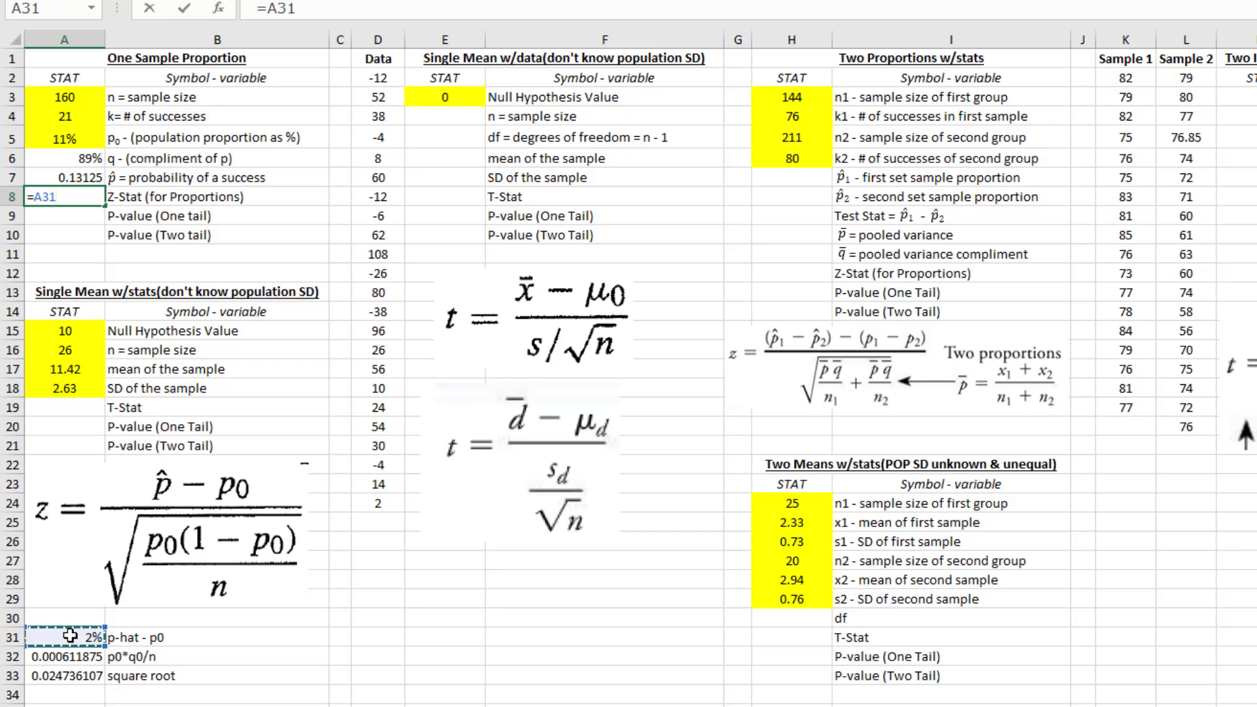
text(/)
click(70, 676)
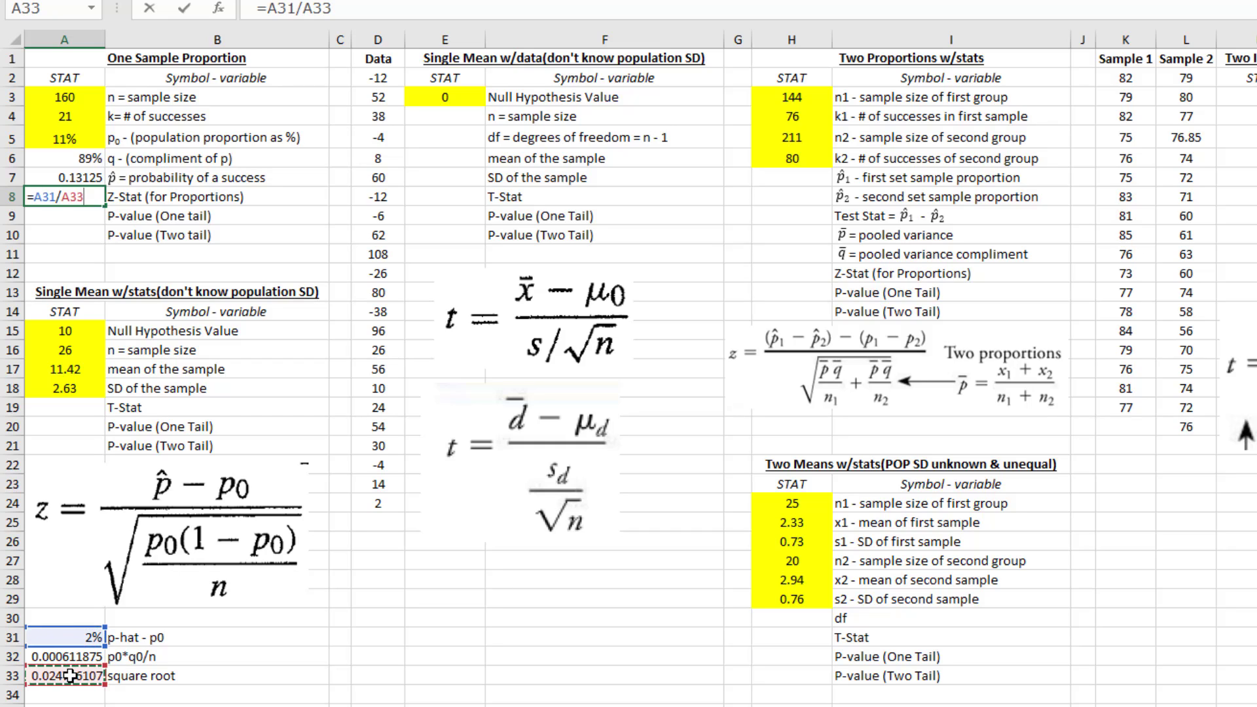
key(Return)
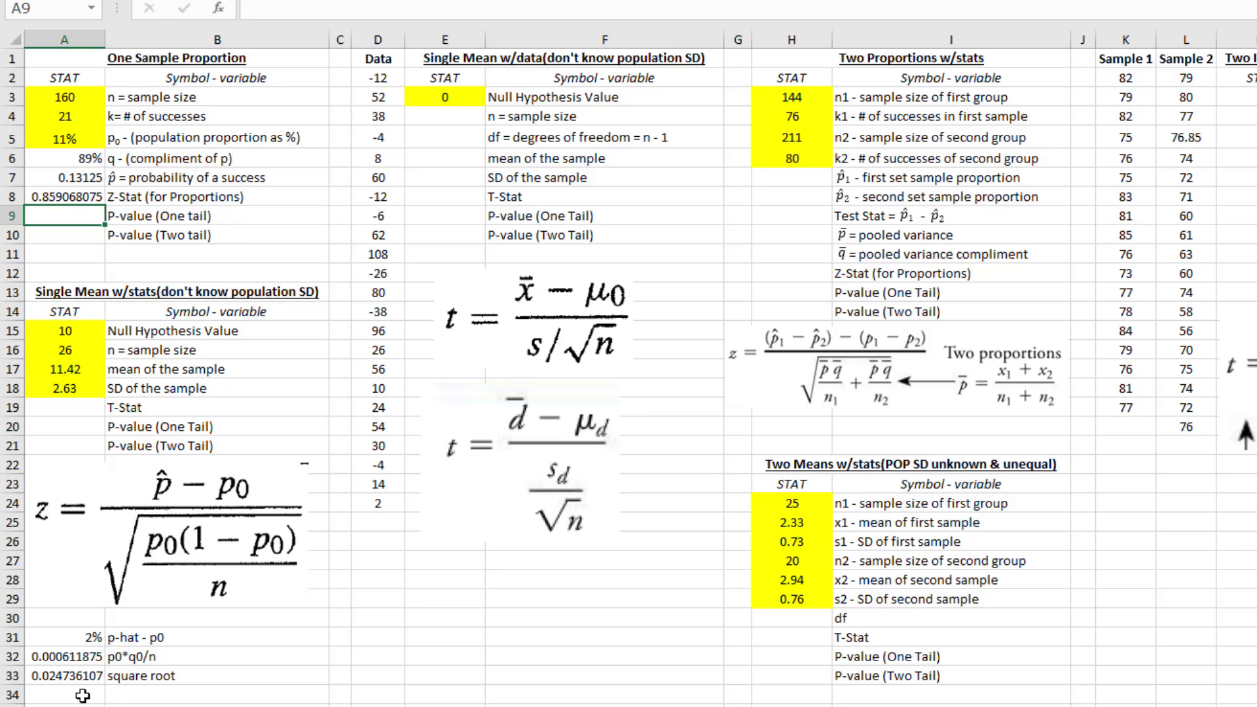
click(64, 201)
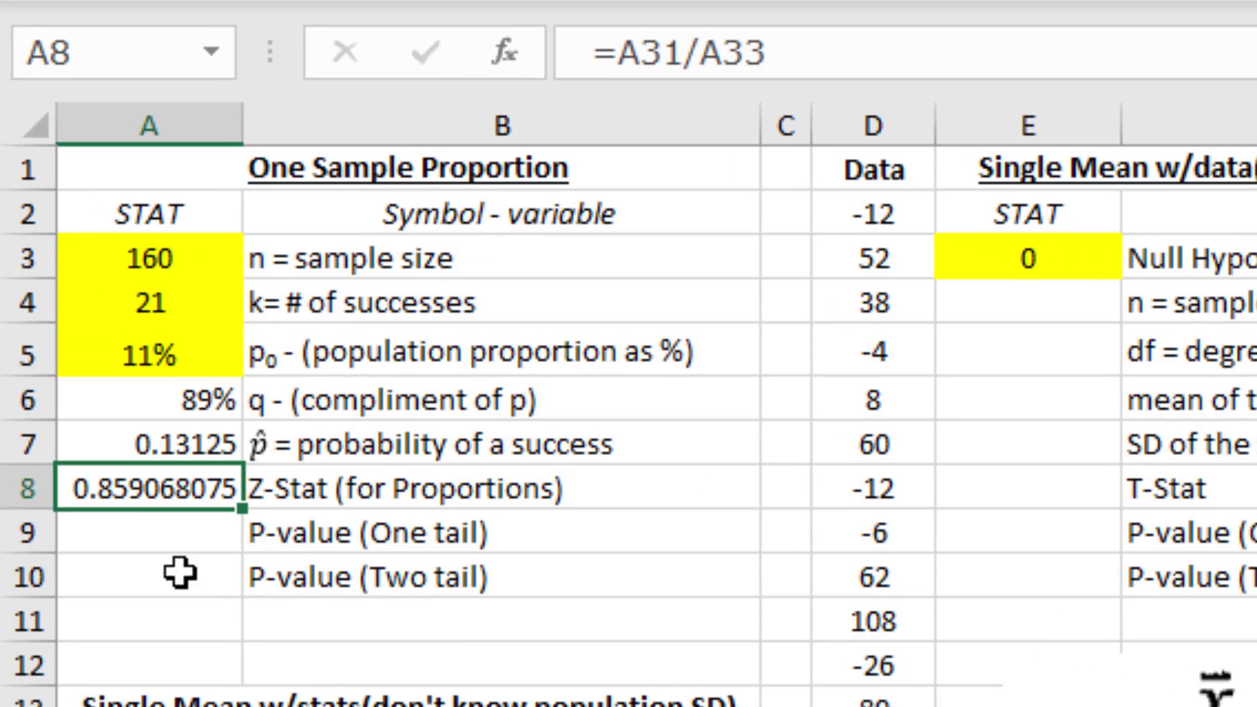
Step: Replace A8's formula, writing the numerator inline as (A7-A5)/SQRT()
double_click(149, 491)
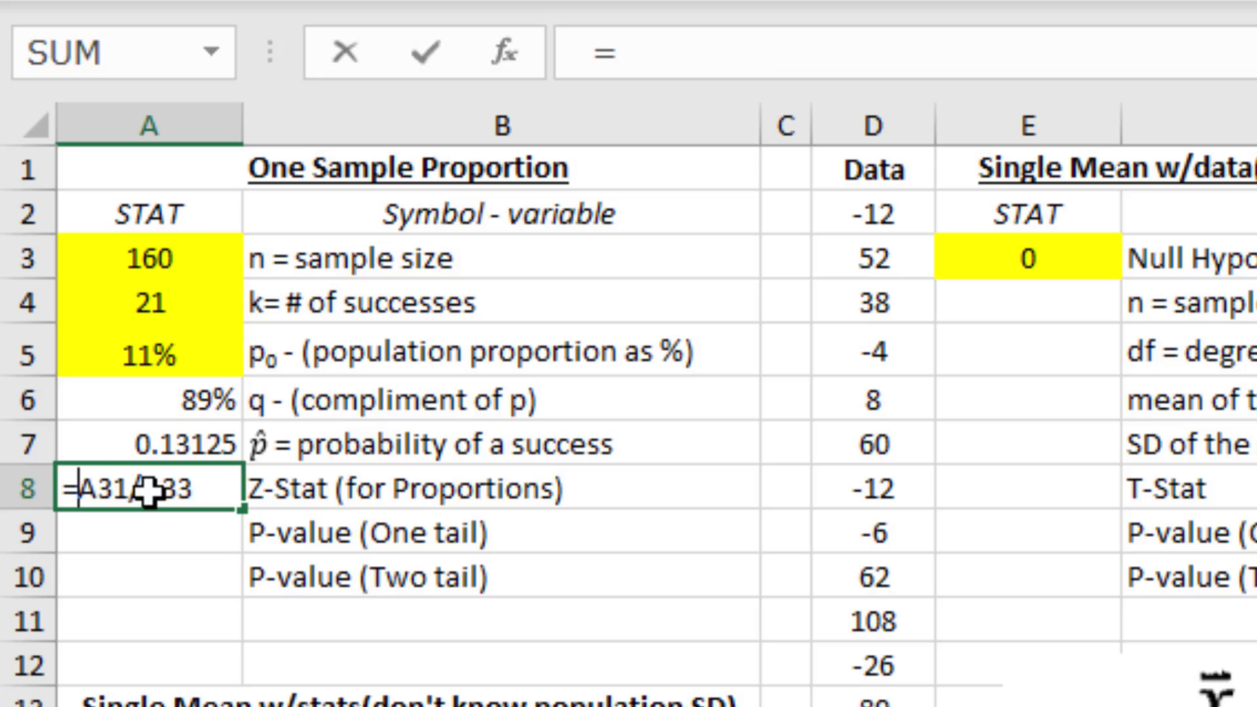
key(BackSpace)
key(BackSpace)
key(BackSpace)
key(BackSpace)
key(BackSpace)
key(BackSpace)
key(BackSpace)
text(()
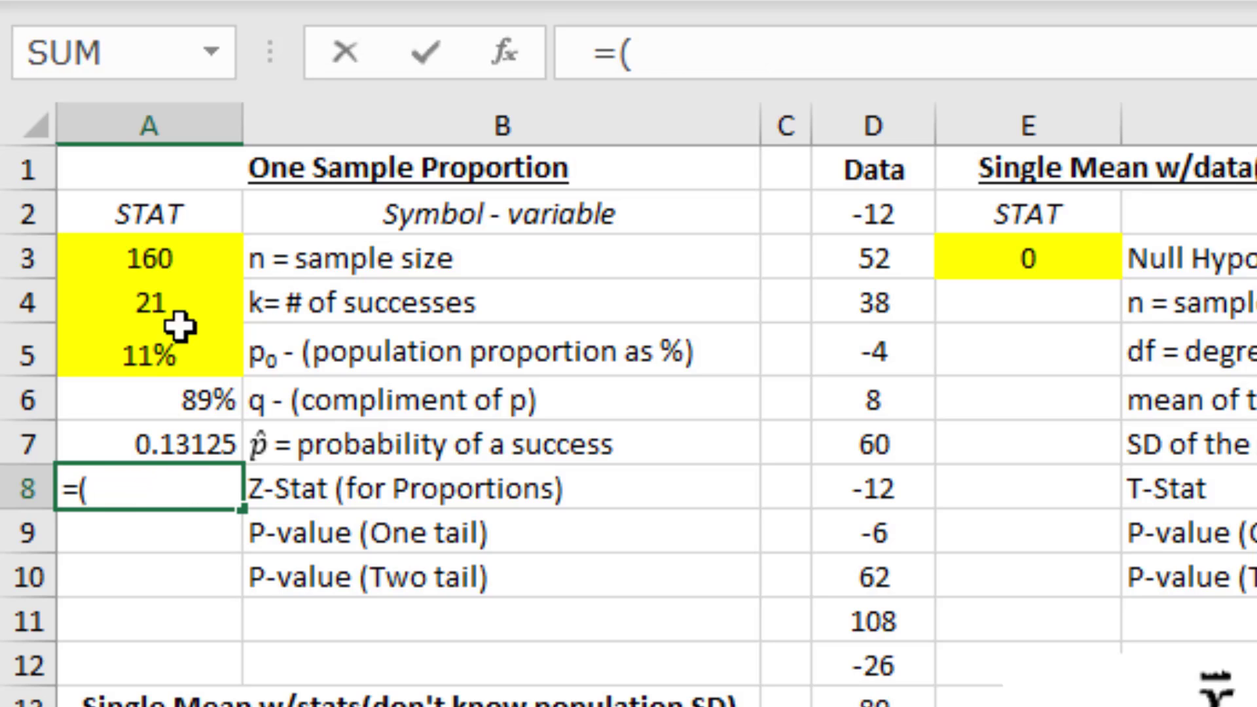
click(195, 448)
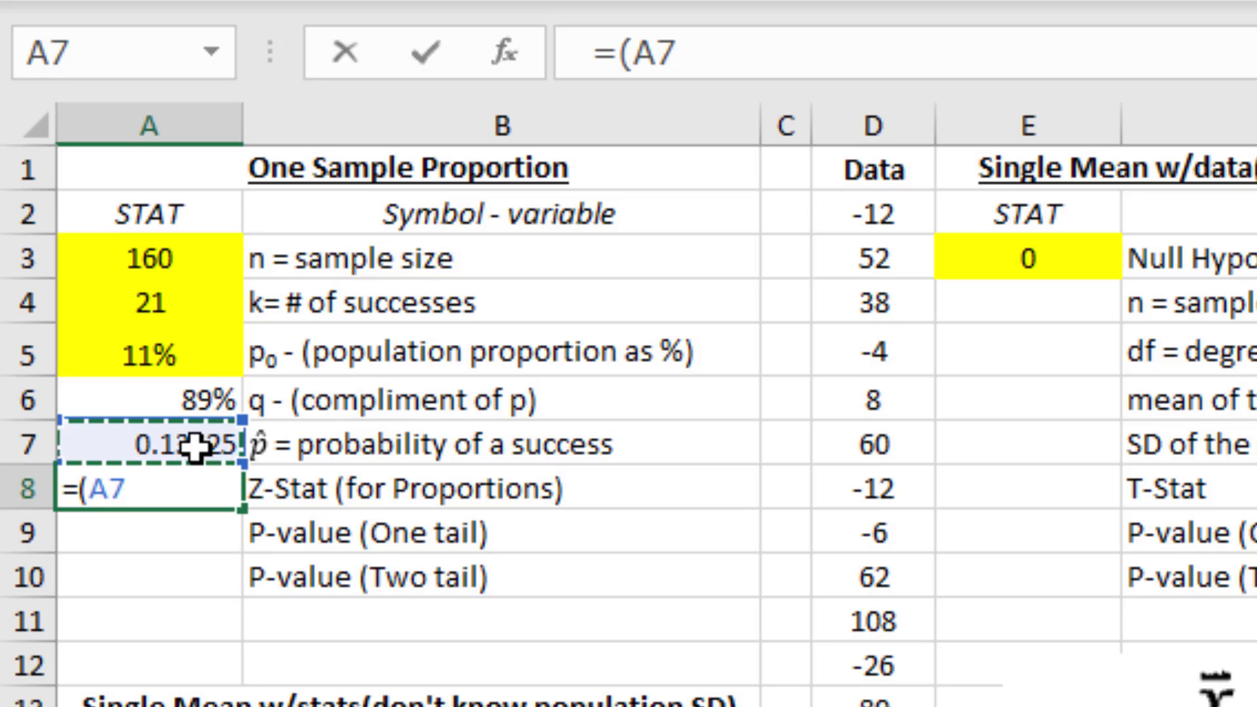
text(-)
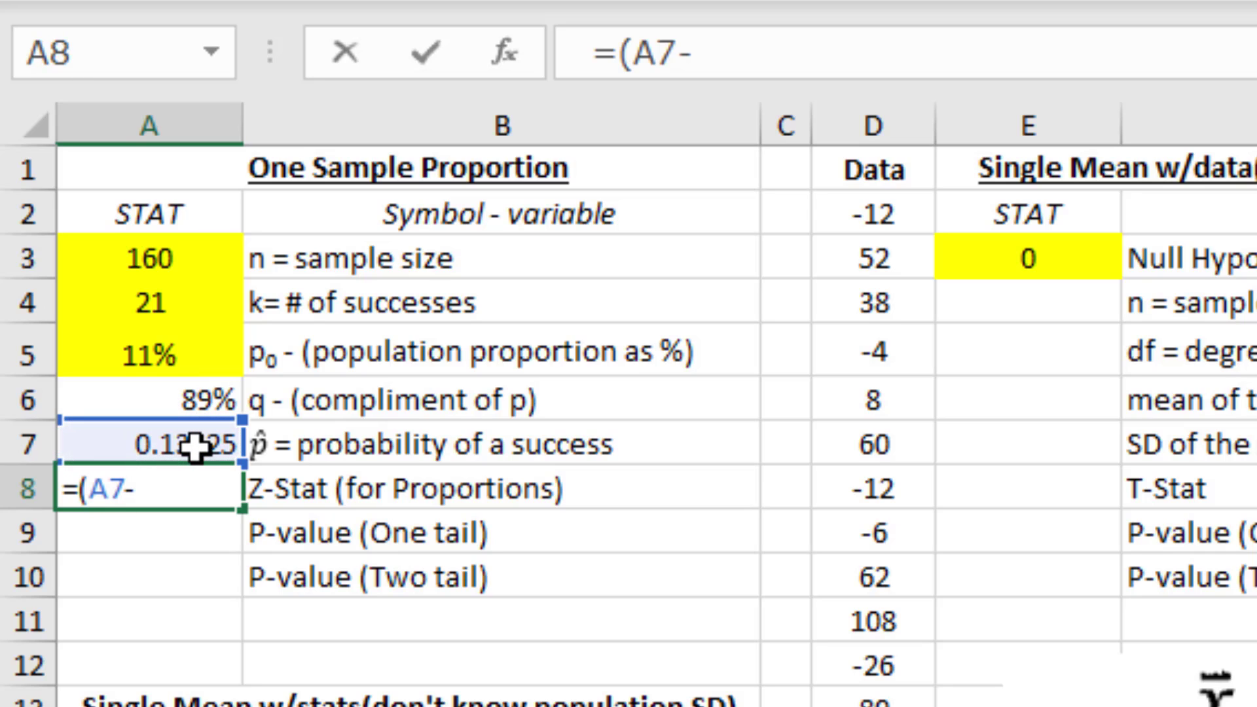
click(169, 357)
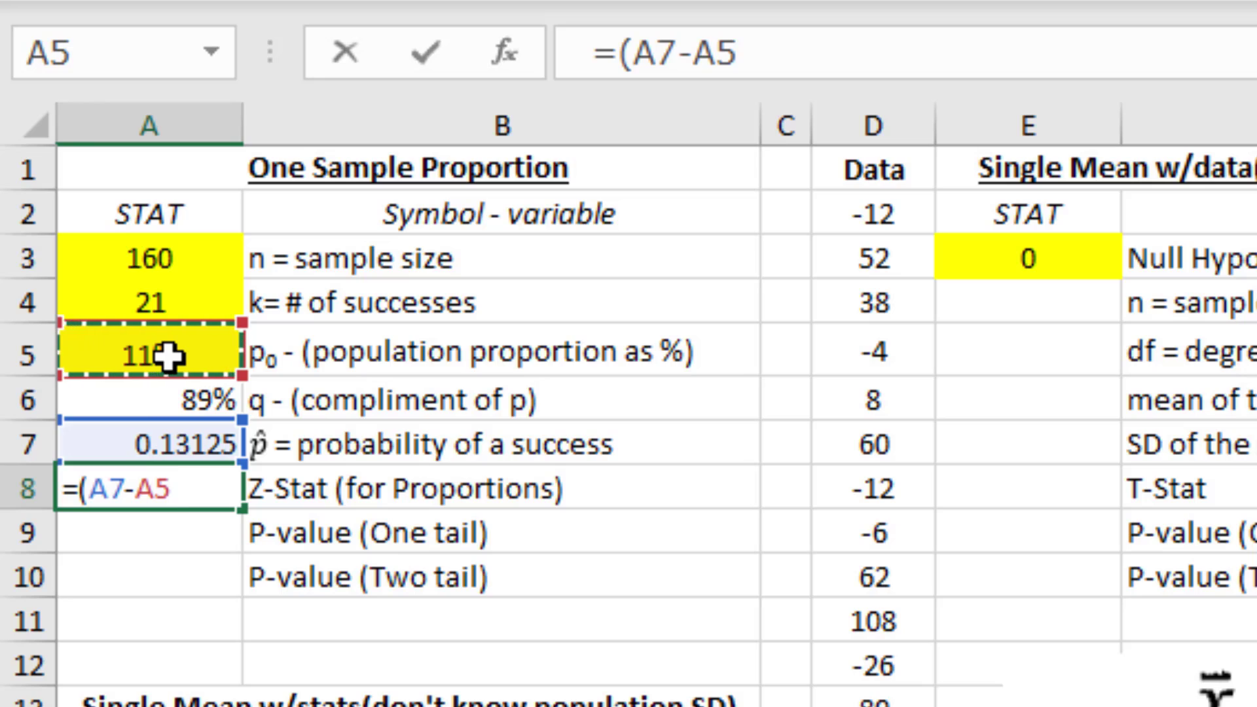
text())
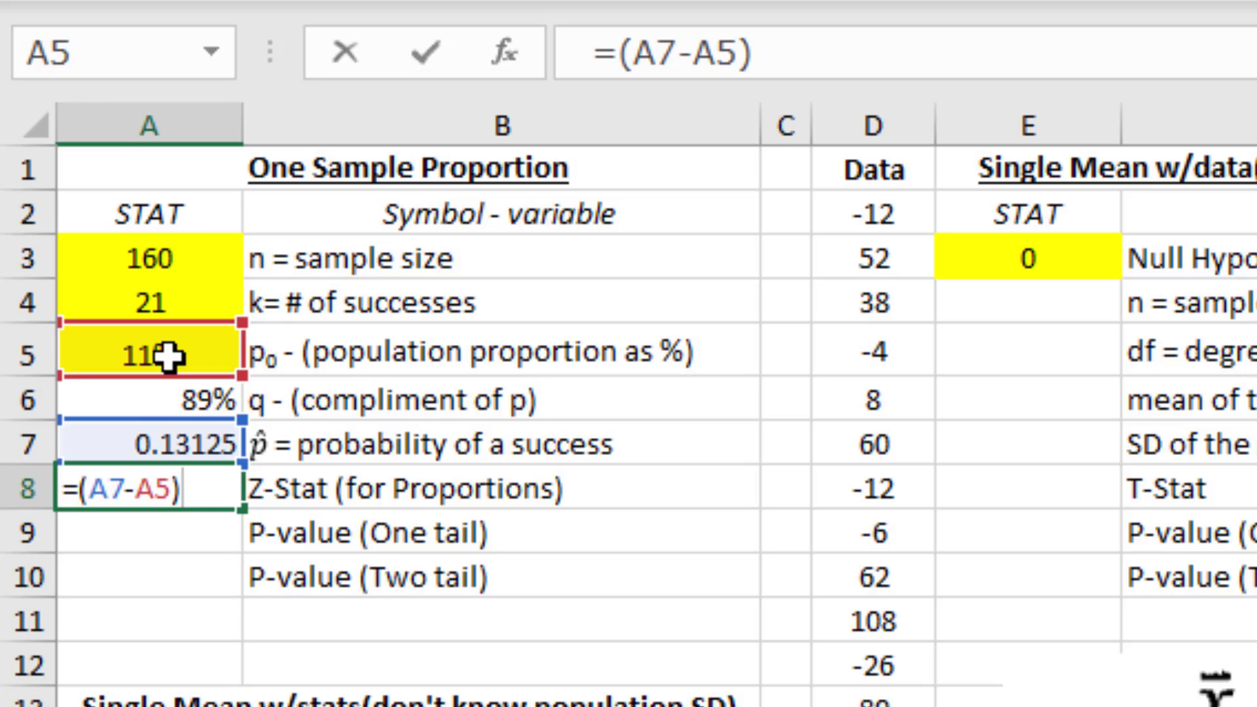
text(/SQRT()
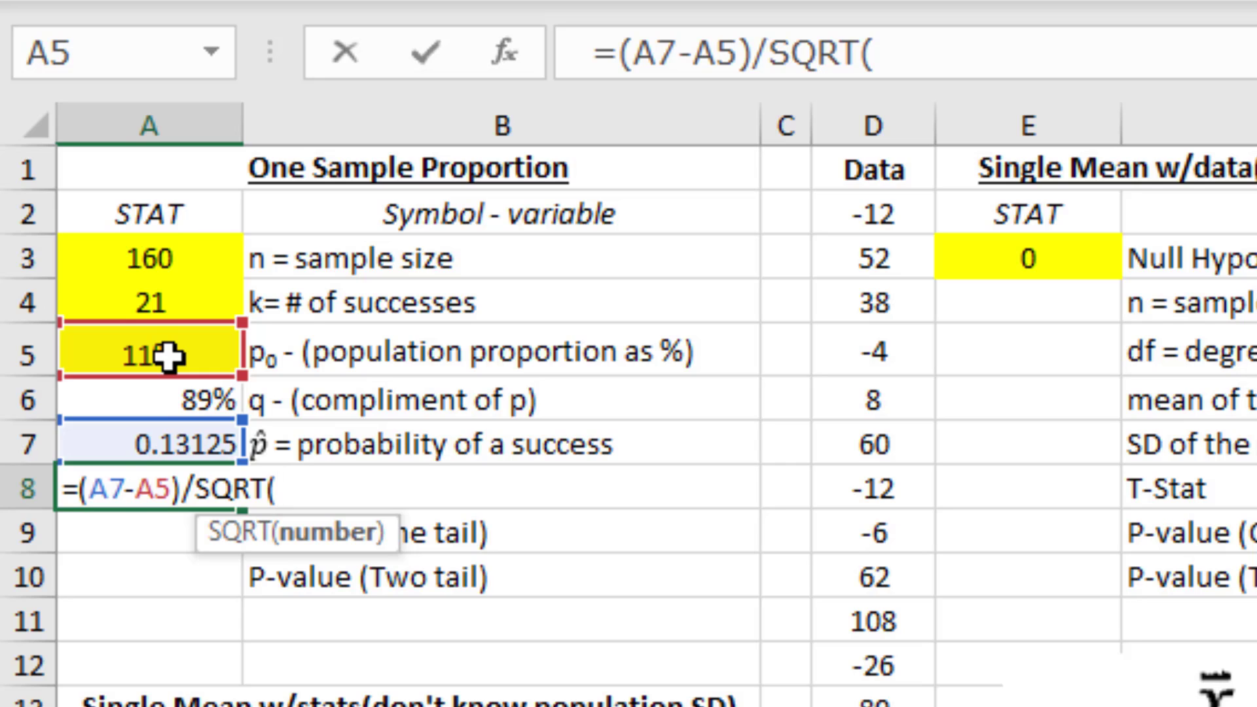
Step: Fill the square root with A5*A6/A3 so A8 reads =(A7-A5)/SQRT(A5*A6/A3)
click(169, 357)
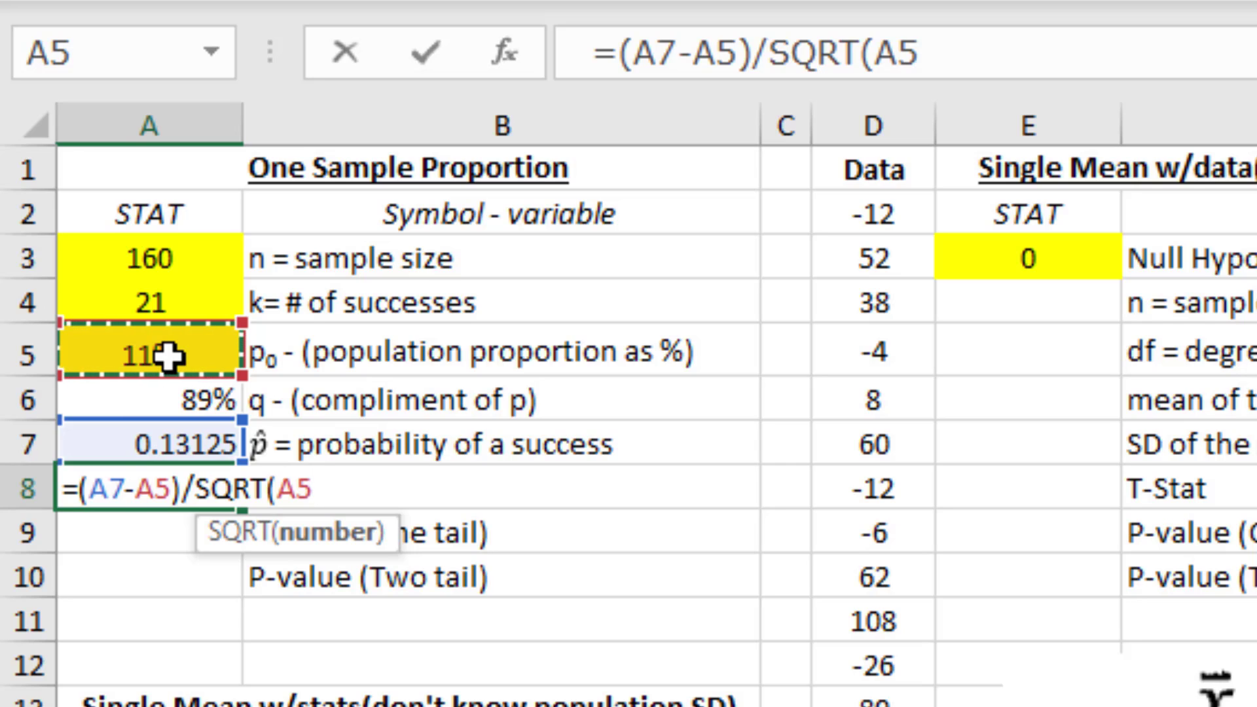
text(*)
click(181, 400)
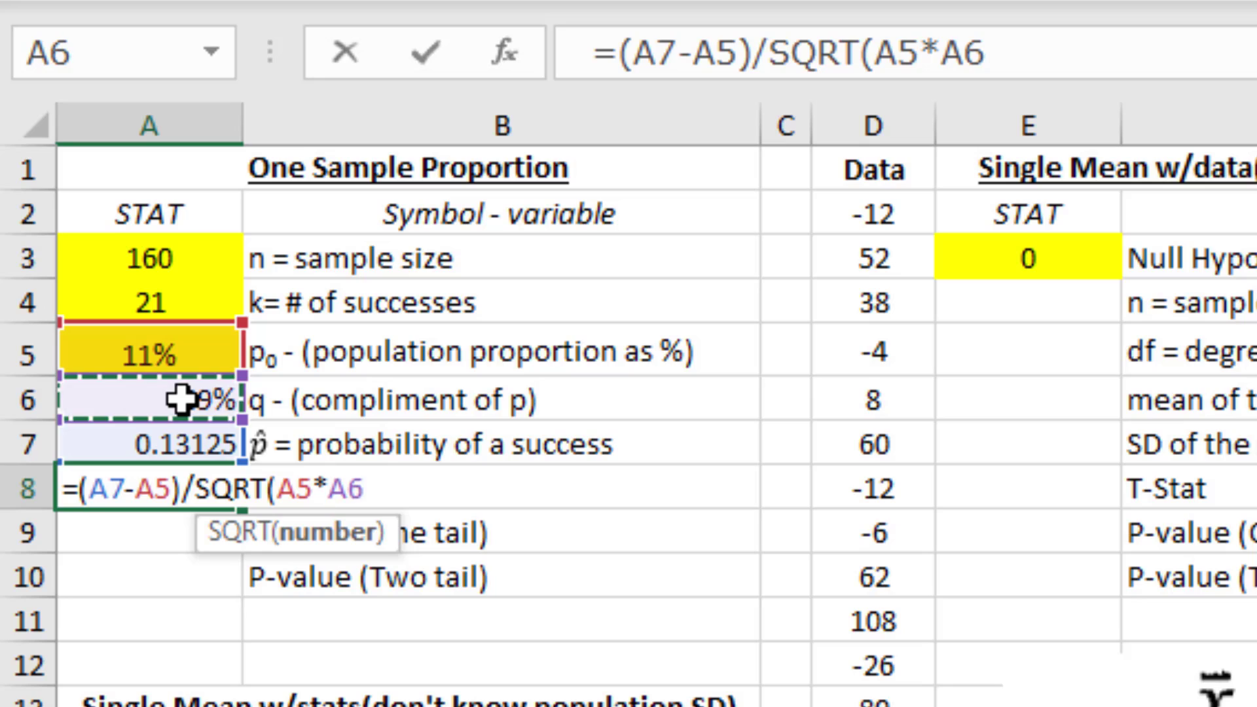
text(/)
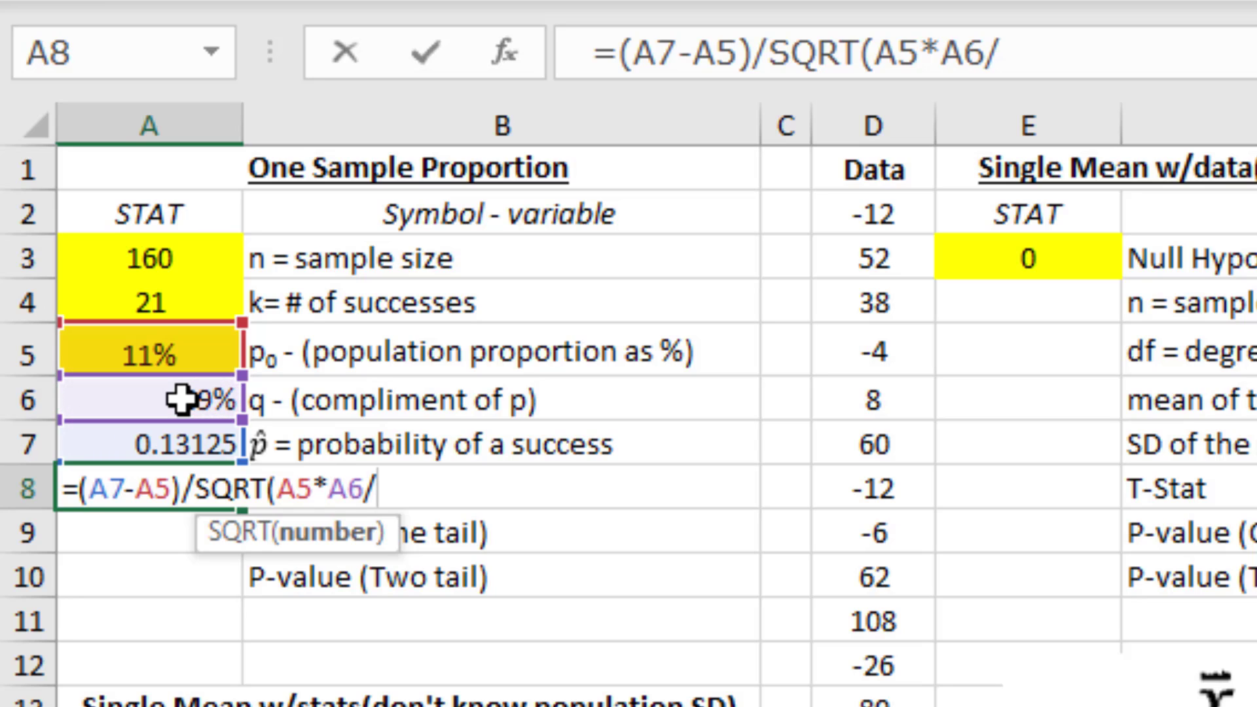
click(177, 257)
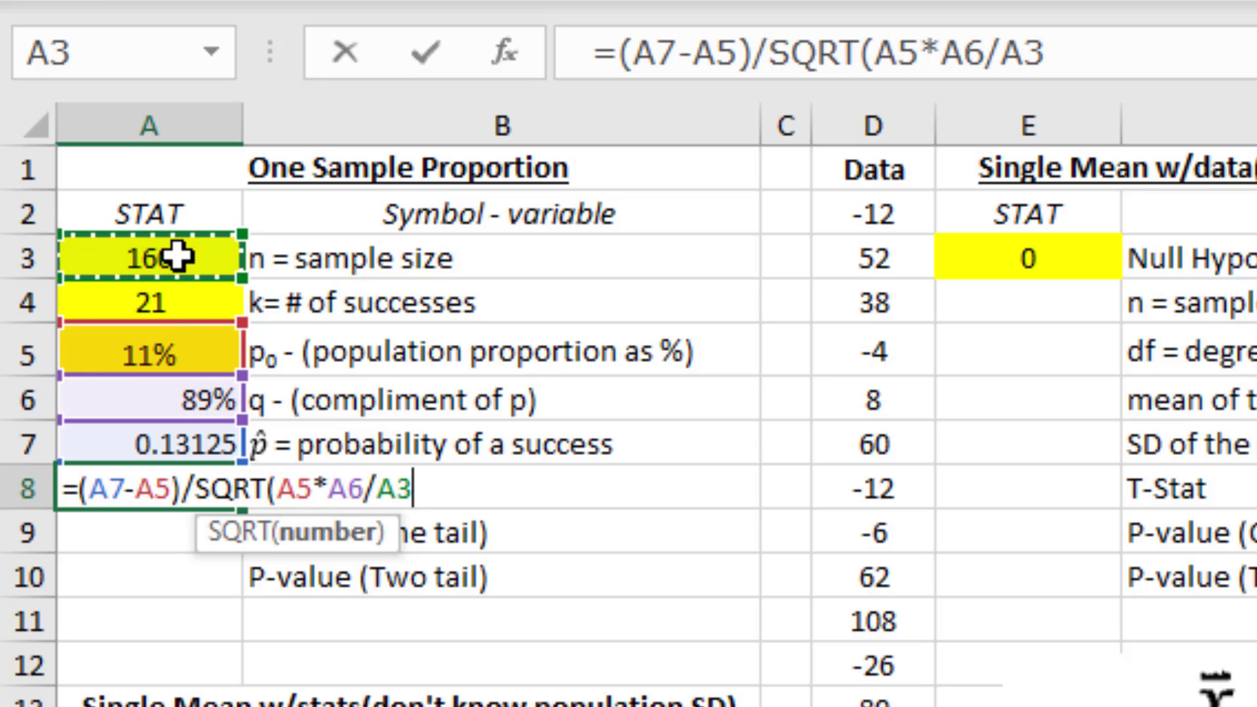
text())
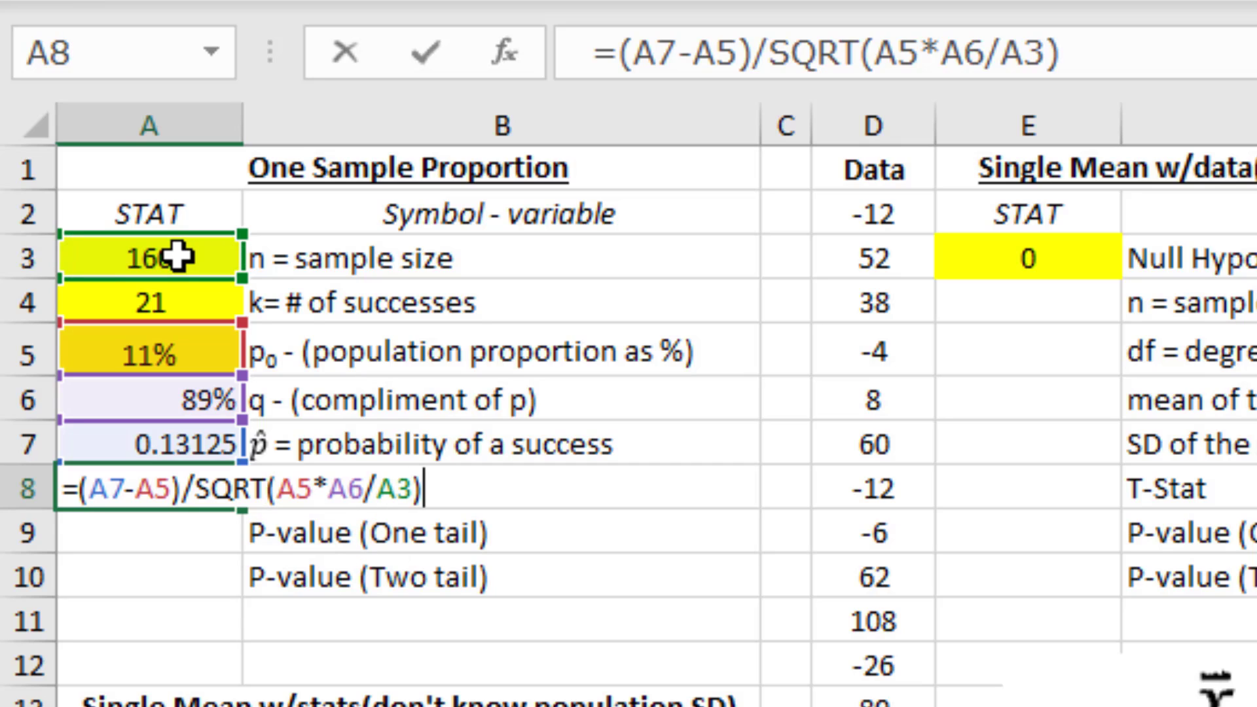
key(Return)
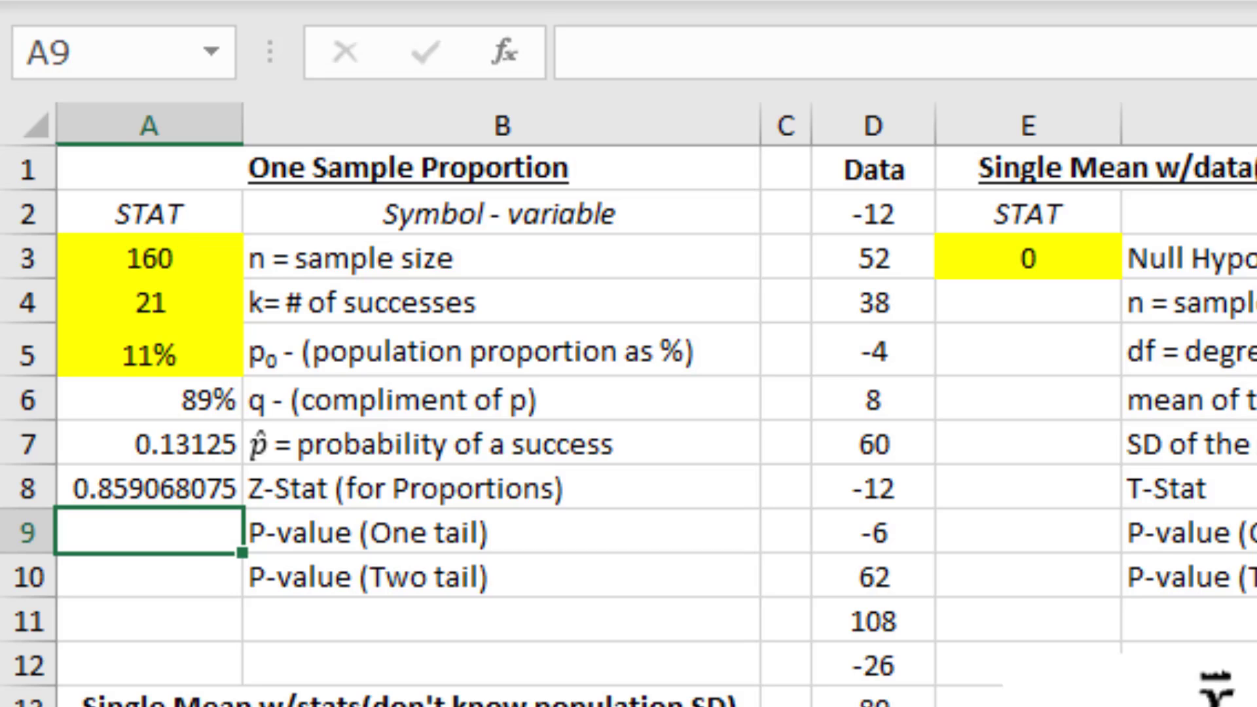
click(183, 481)
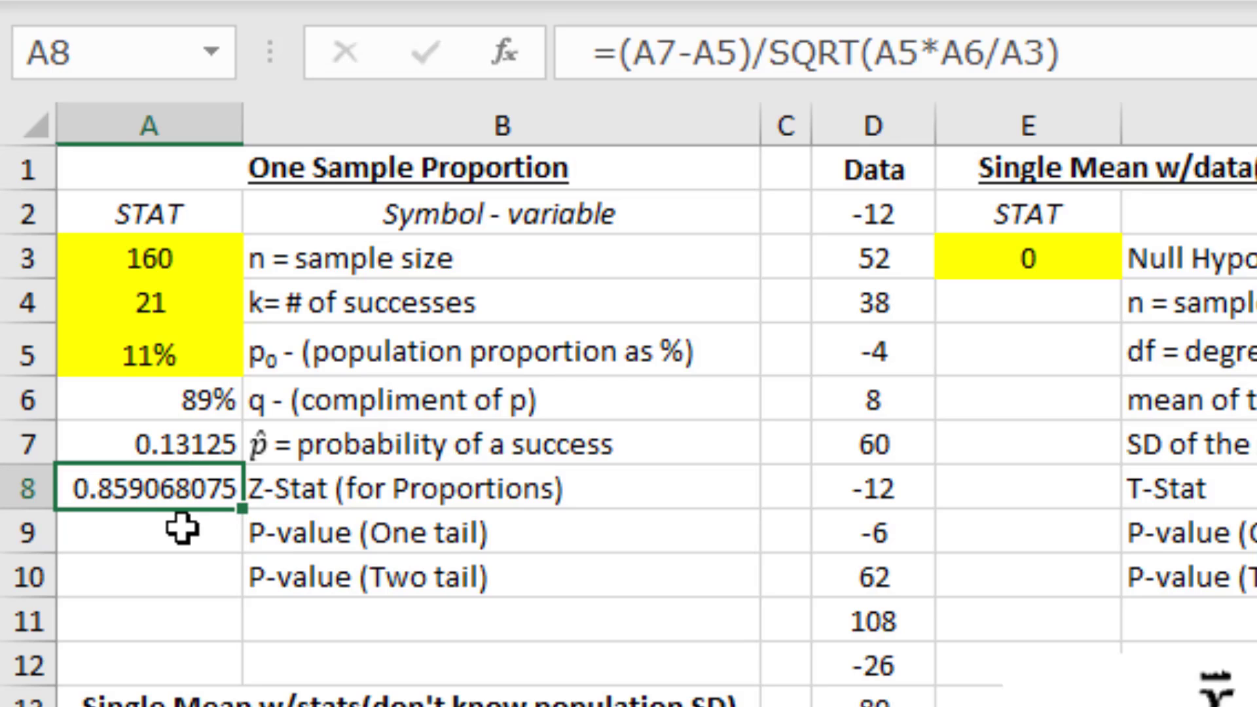
Step: Draw a centre line on the bell curve sketch and label it 0
click(182, 528)
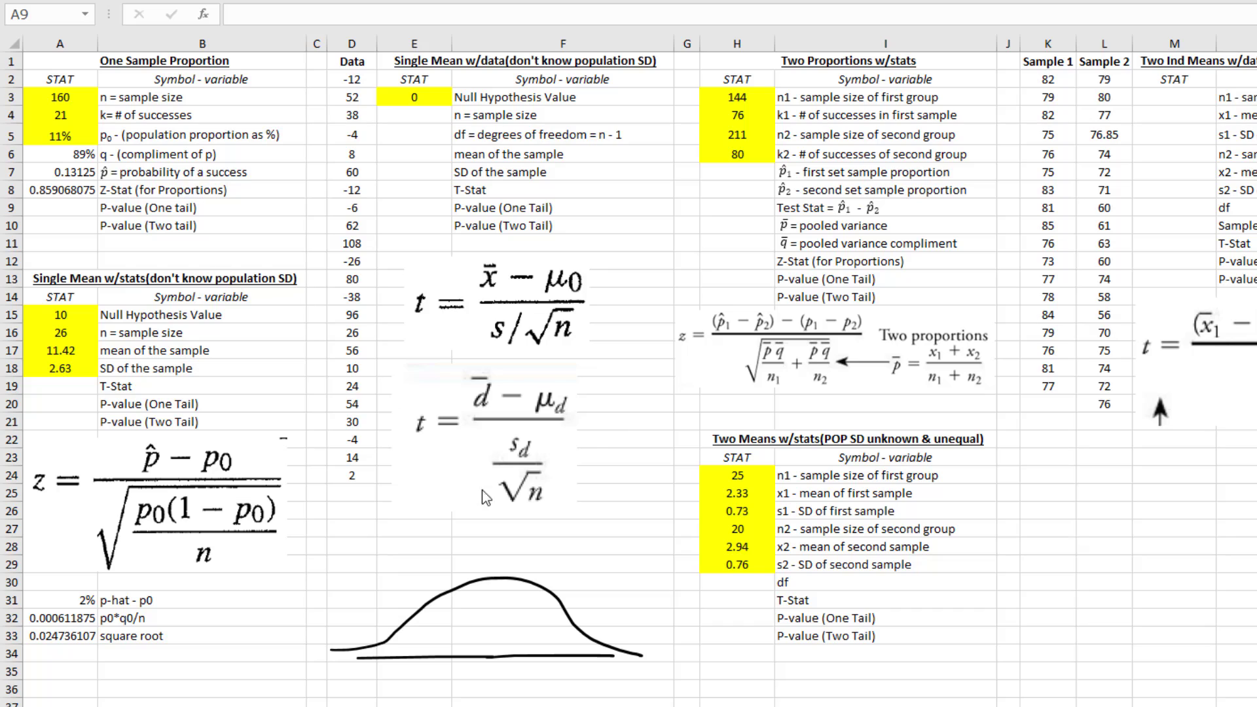
drag(498, 579, 495, 657)
key(Escape)
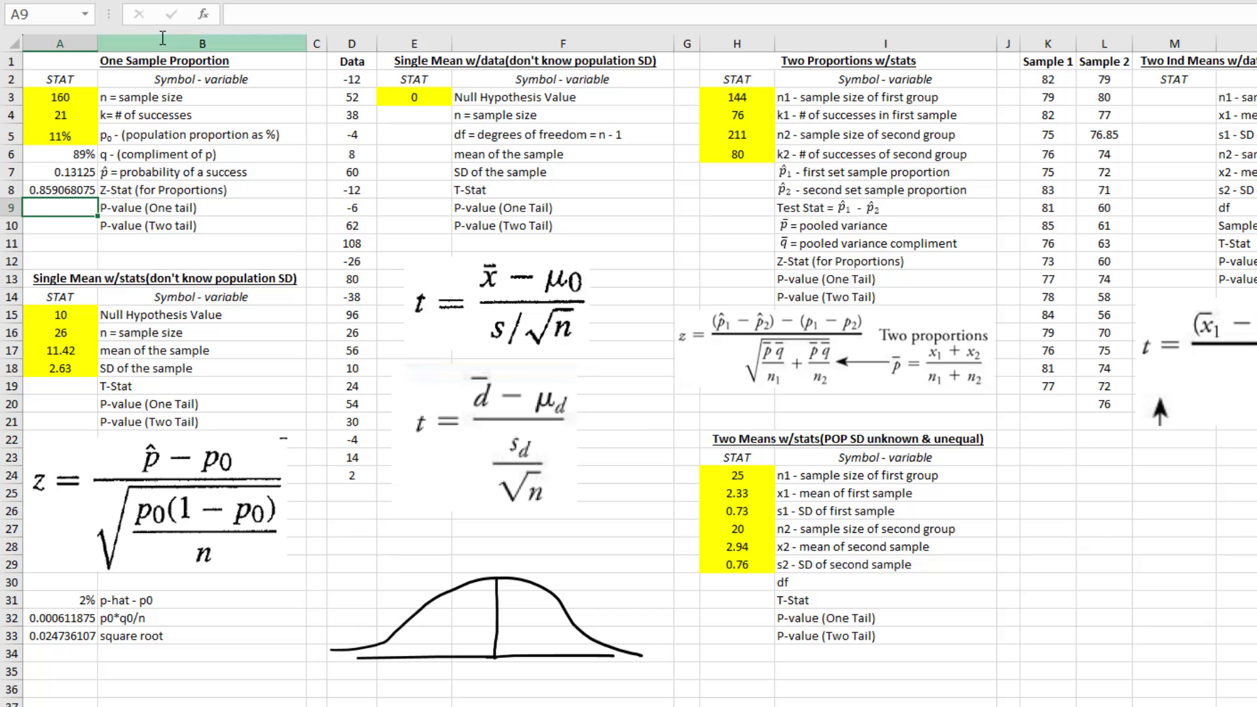
mouse_move(494, 677)
mouse_down()
mouse_move(479, 688)
mouse_move(507, 694)
mouse_move(502, 679)
mouse_up()
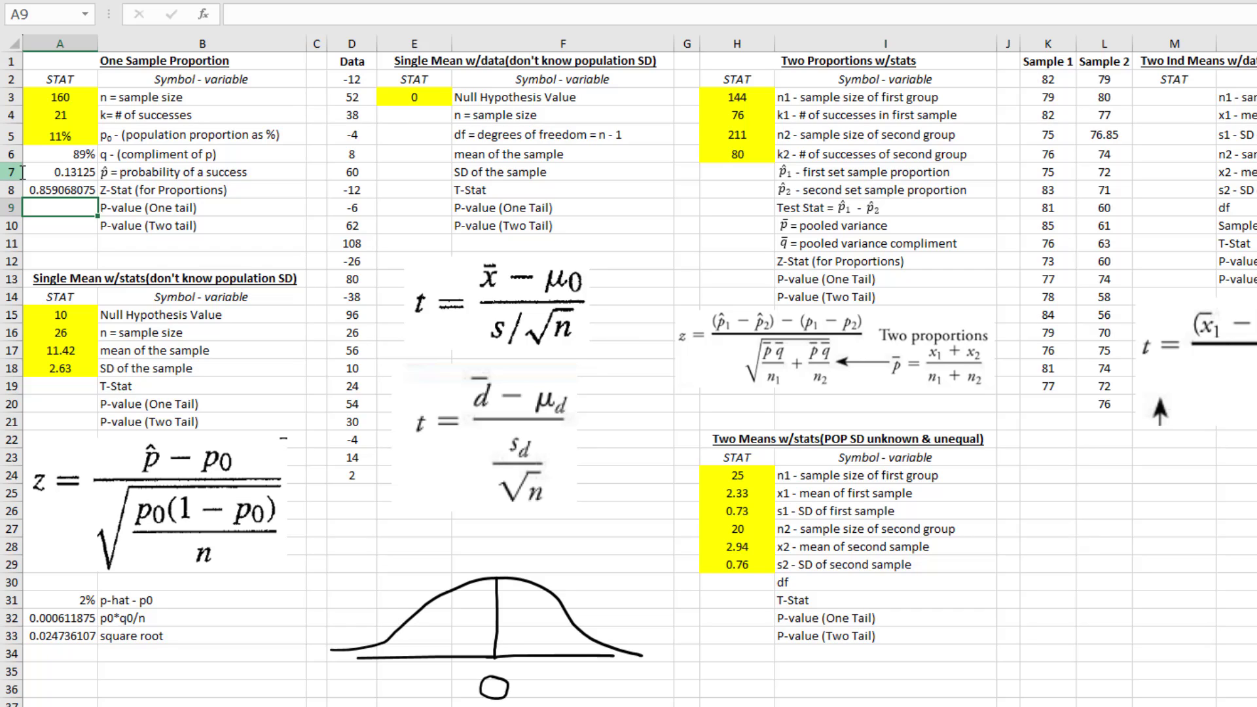
Step: Draw a z line right of centre and hatch the right tail beyond it in red
mouse_move(541, 588)
mouse_down()
mouse_move(525, 686)
mouse_move(548, 678)
mouse_up()
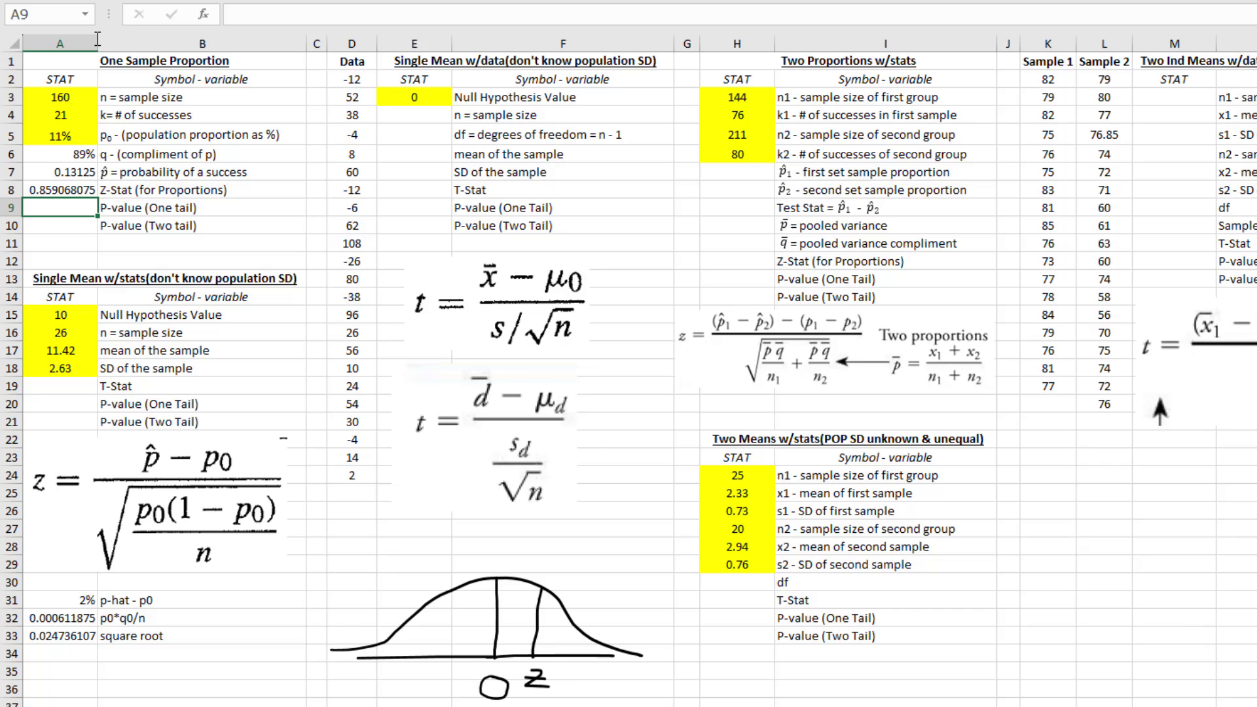
drag(499, 641, 538, 636)
mouse_move(534, 613)
mouse_down()
mouse_move(556, 639)
mouse_move(612, 655)
mouse_up()
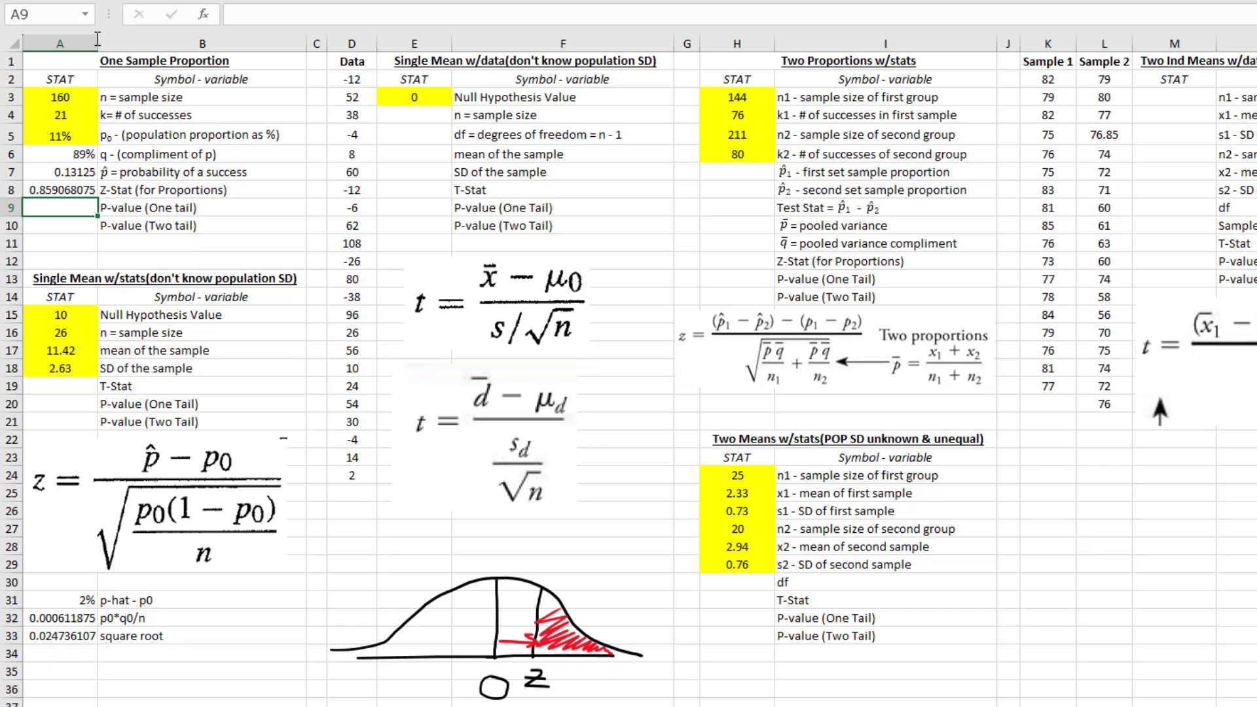
drag(540, 599, 550, 622)
Step: Enter =NORM.DIST(A8,0,1,true) in A9, giving the one-tail p-value 0.80484852
text(=nor)
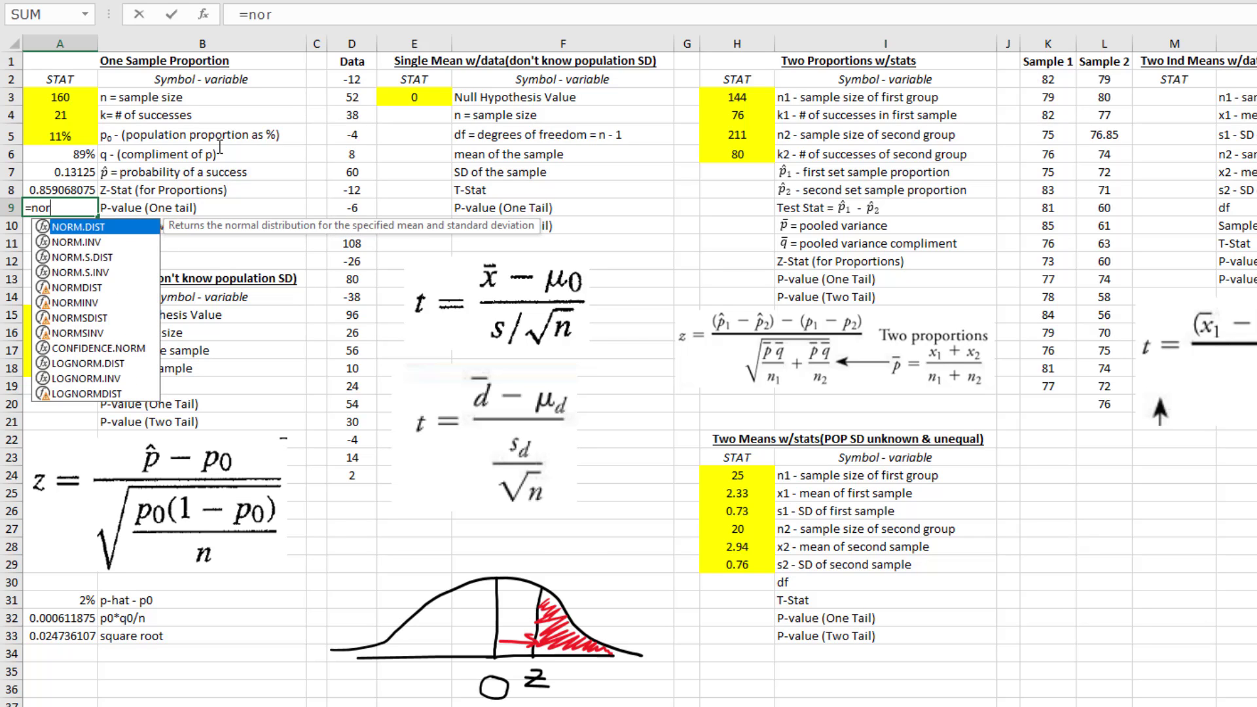
double_click(92, 226)
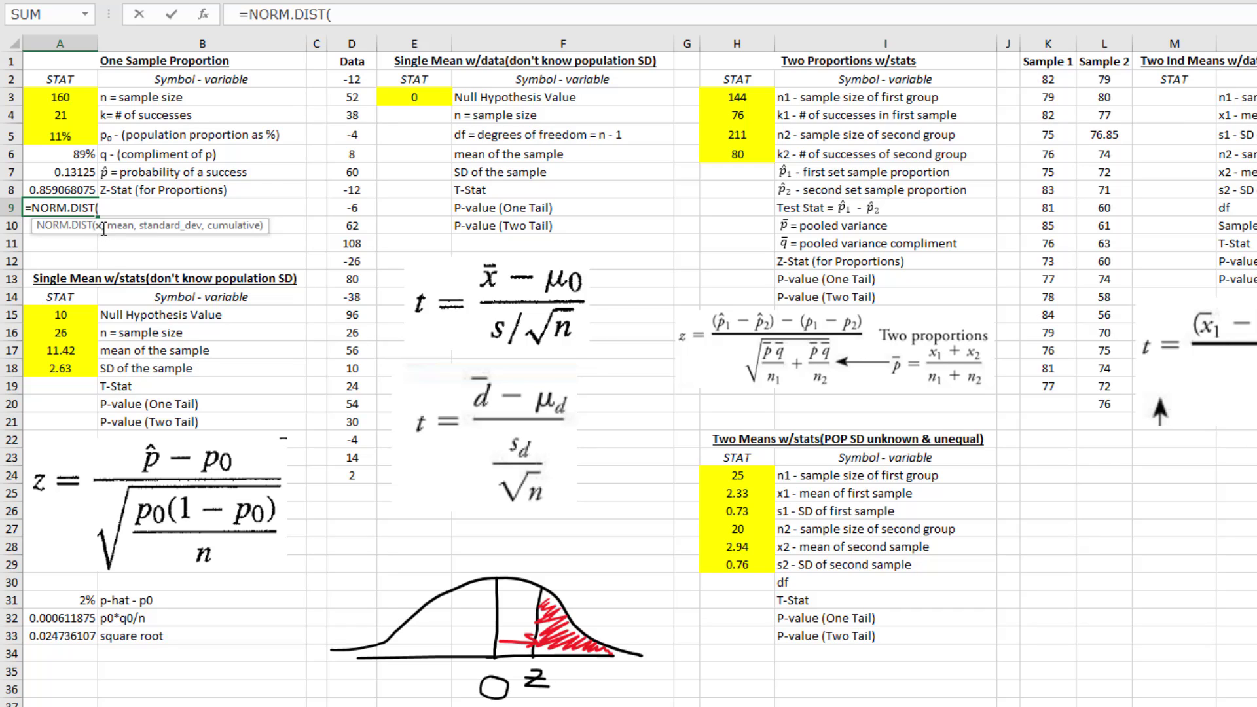
click(80, 190)
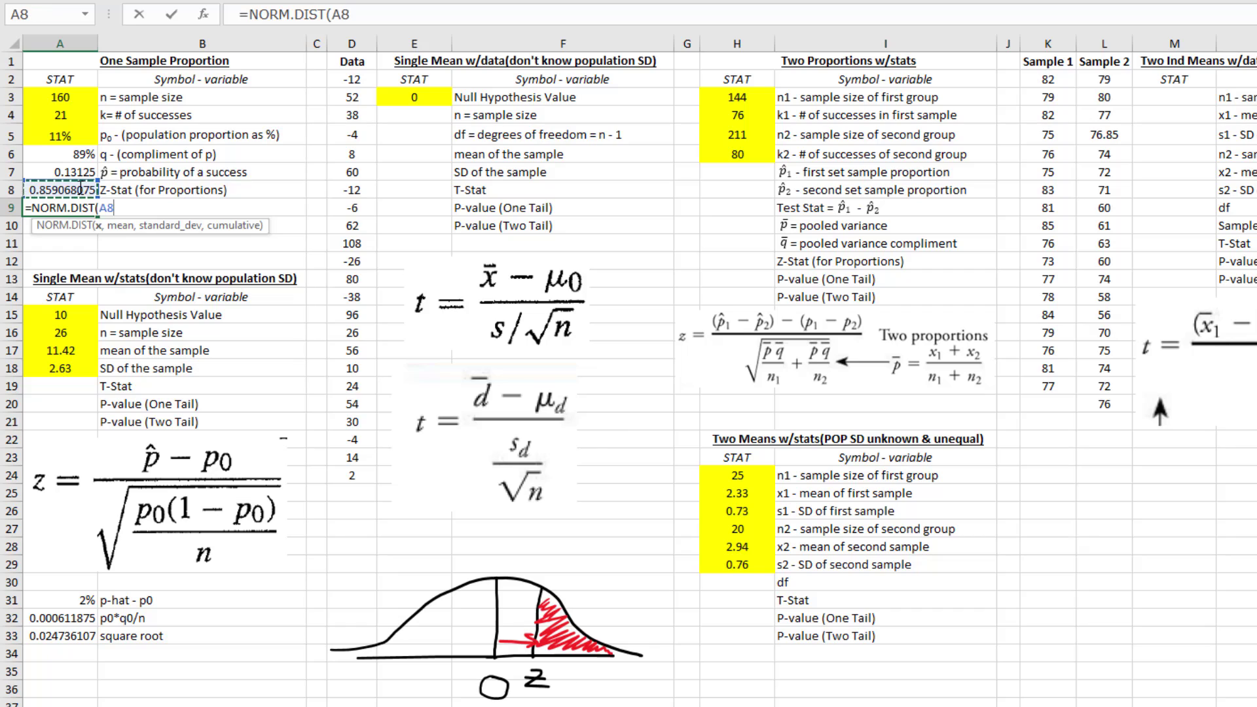
text(,0,)
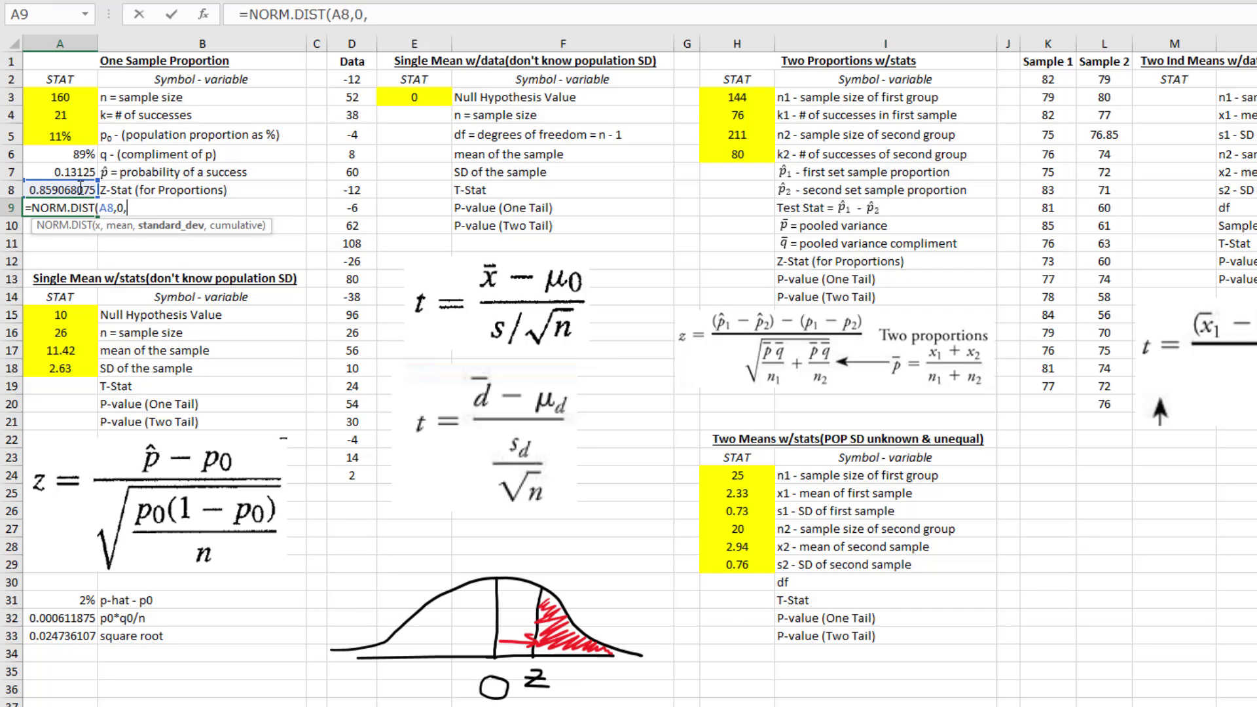
text(1,true)
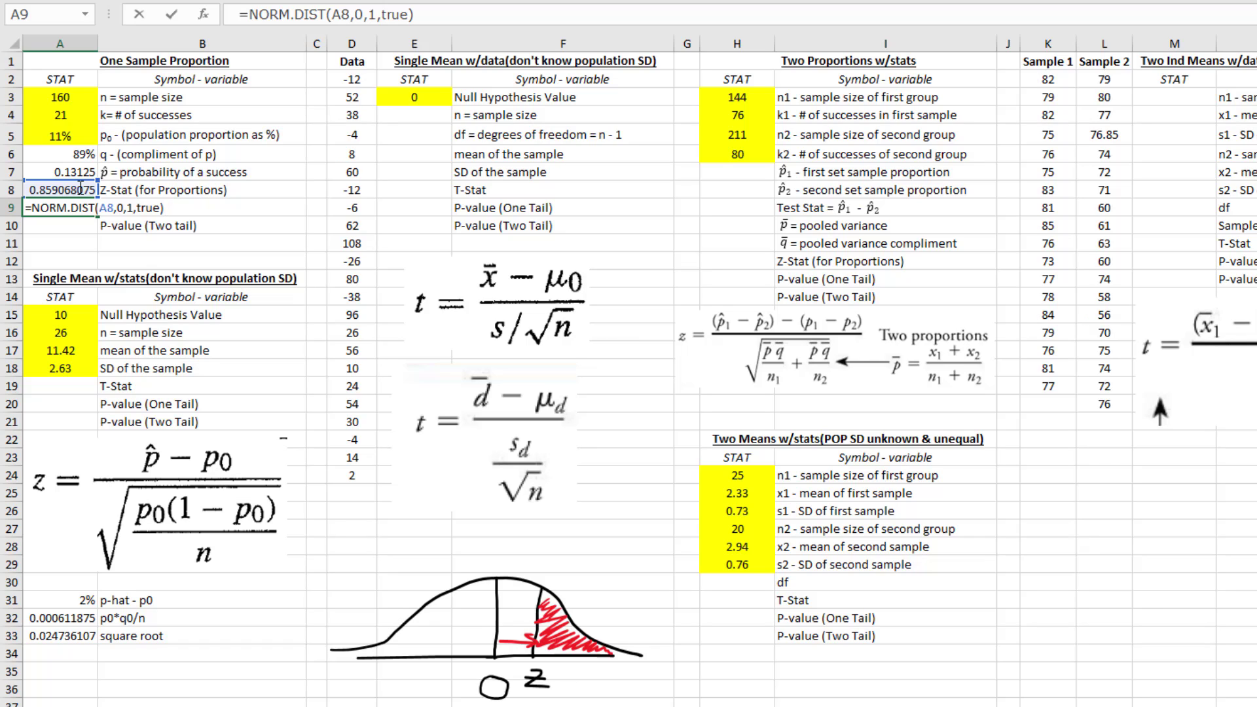
key(Return)
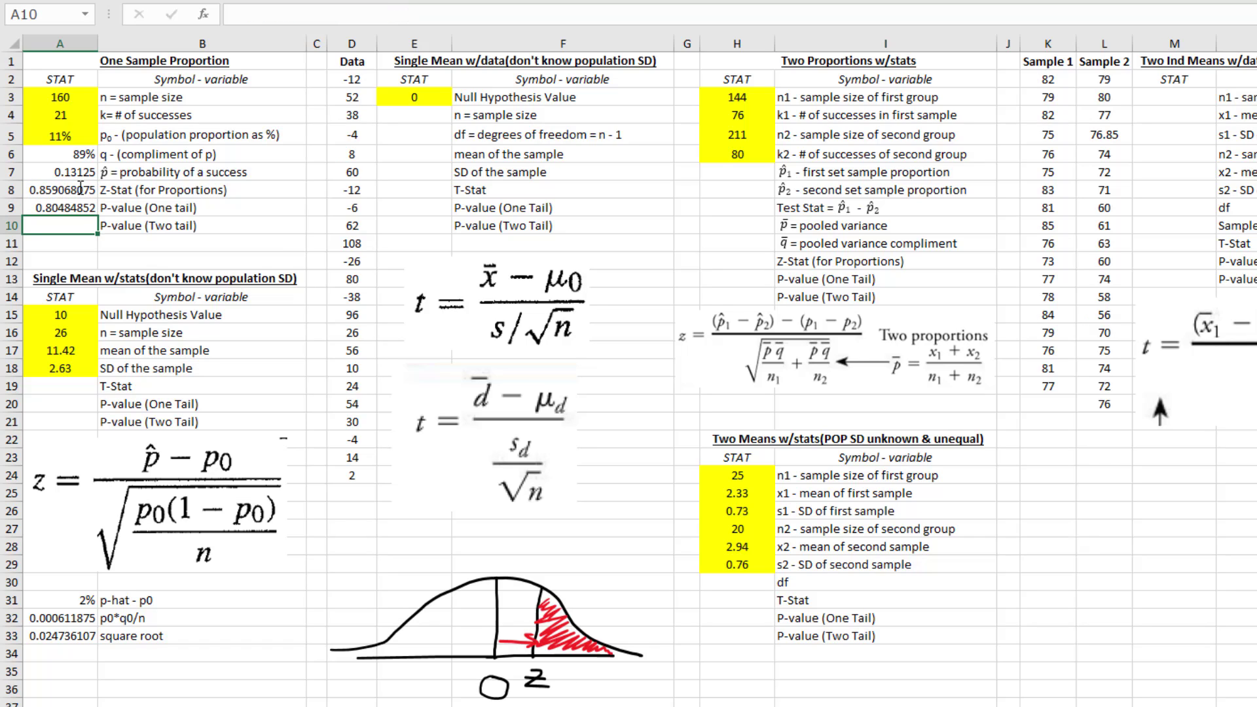
text(=nor)
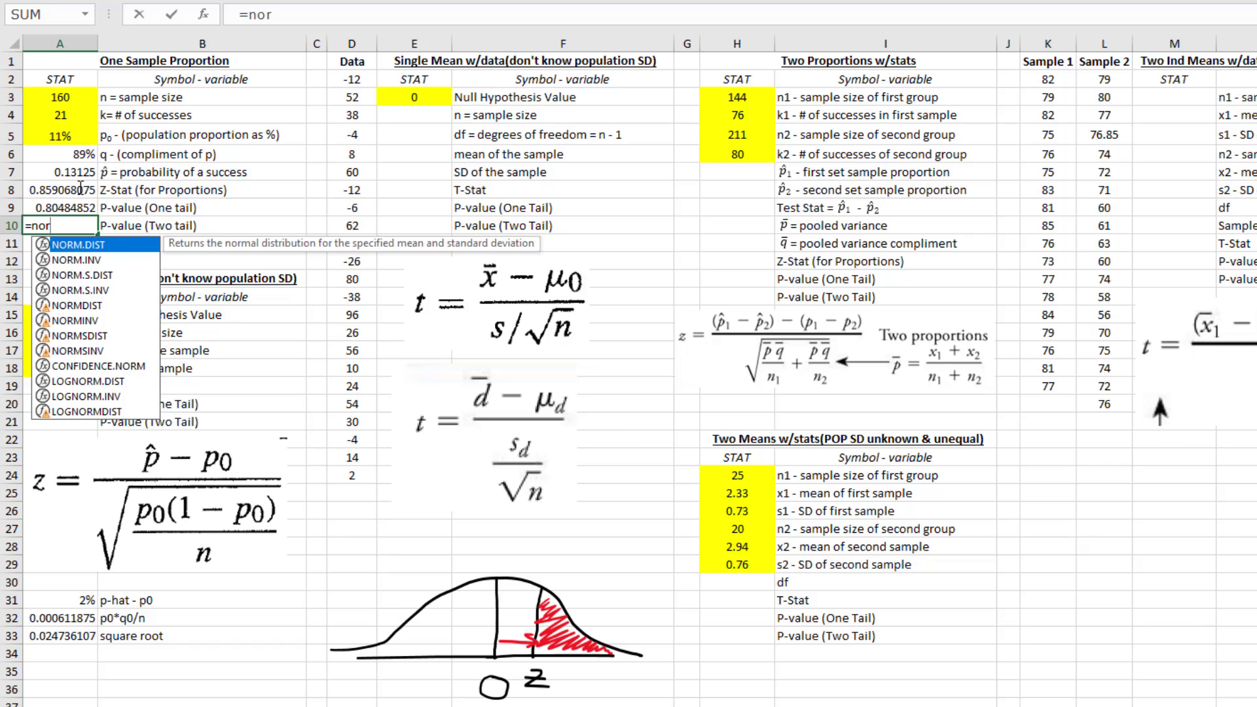
double_click(95, 276)
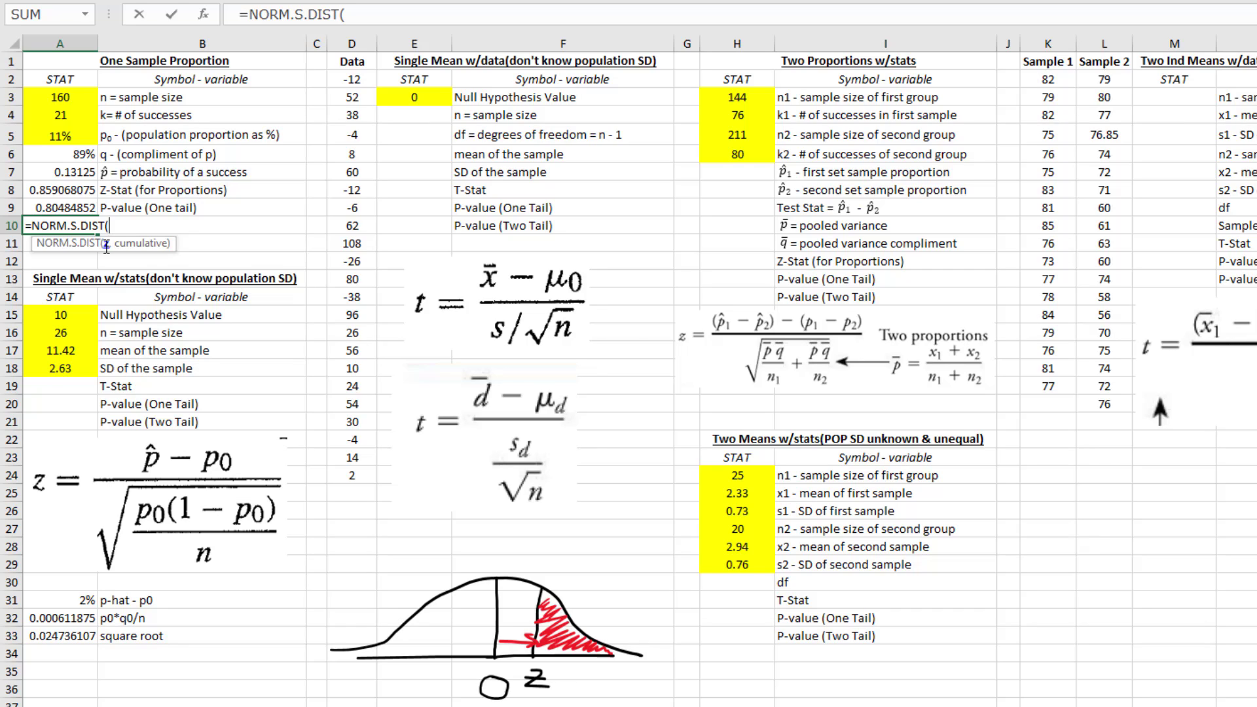
key(BackSpace)
key(BackSpace)
key(BackSpace)
key(BackSpace)
key(BackSpace)
key(BackSpace)
key(BackSpace)
key(BackSpace)
key(BackSpace)
key(BackSpace)
key(BackSpace)
key(BackSpace)
key(BackSpace)
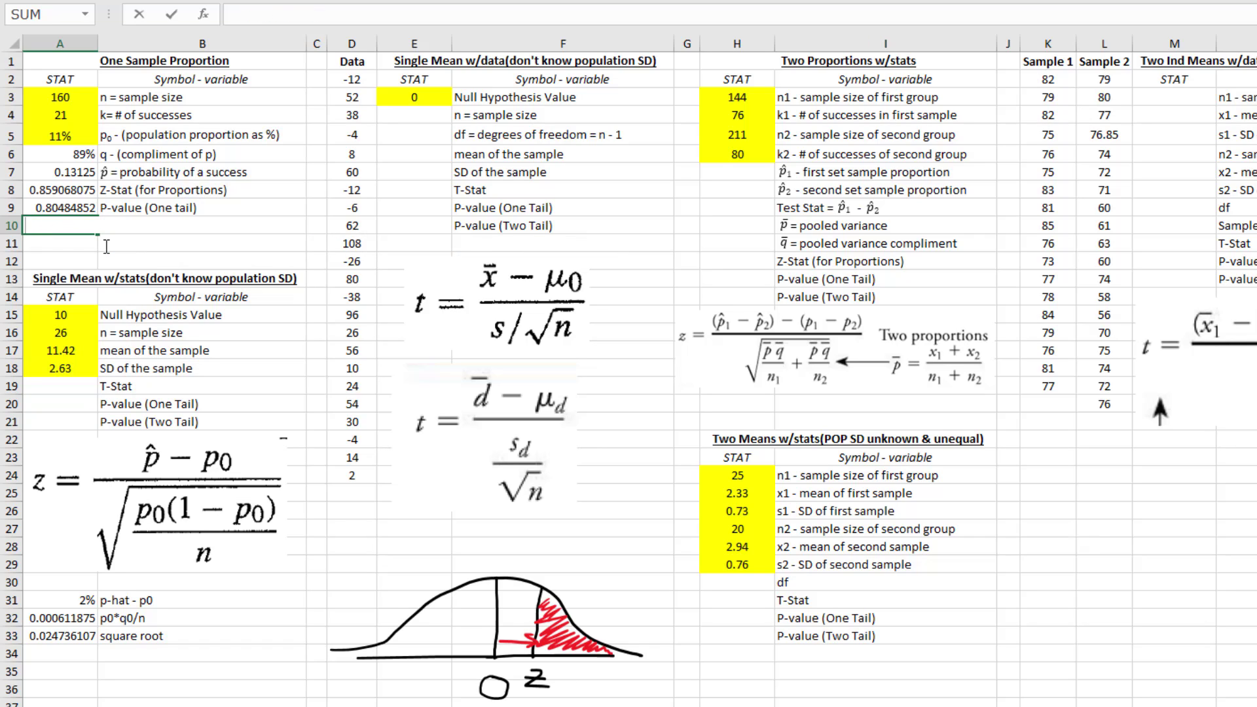
key(Return)
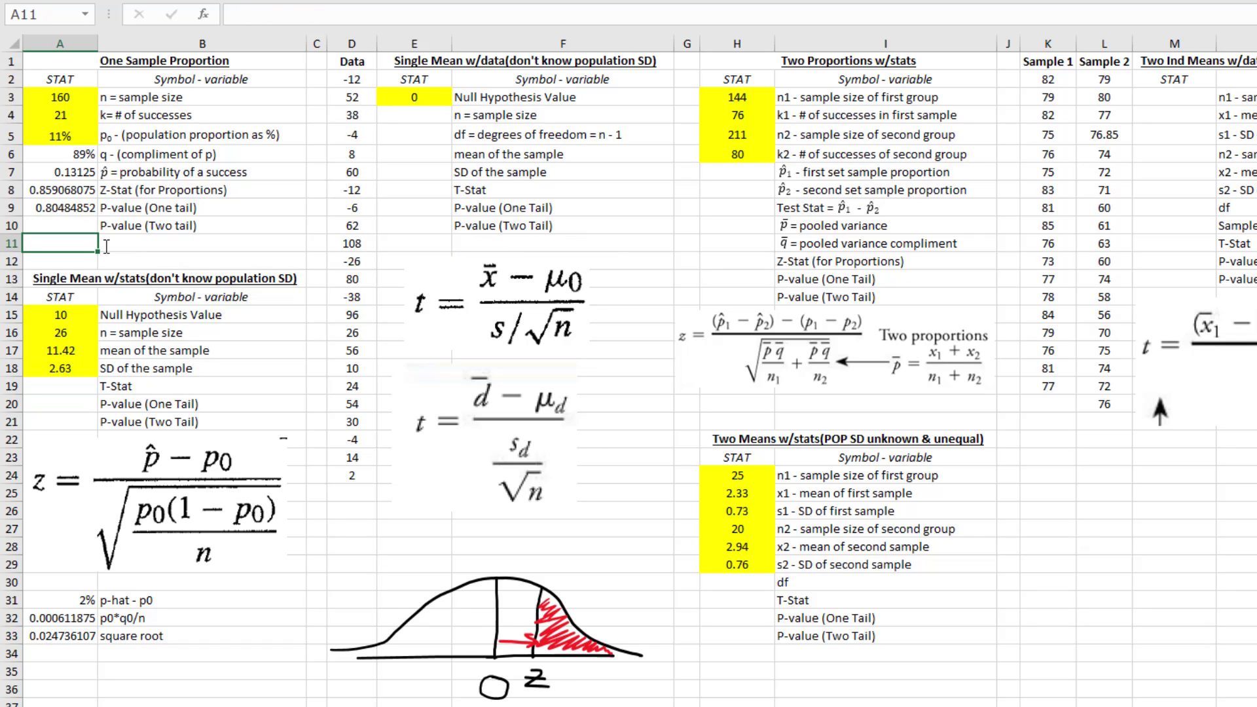
key(Up)
key(Up)
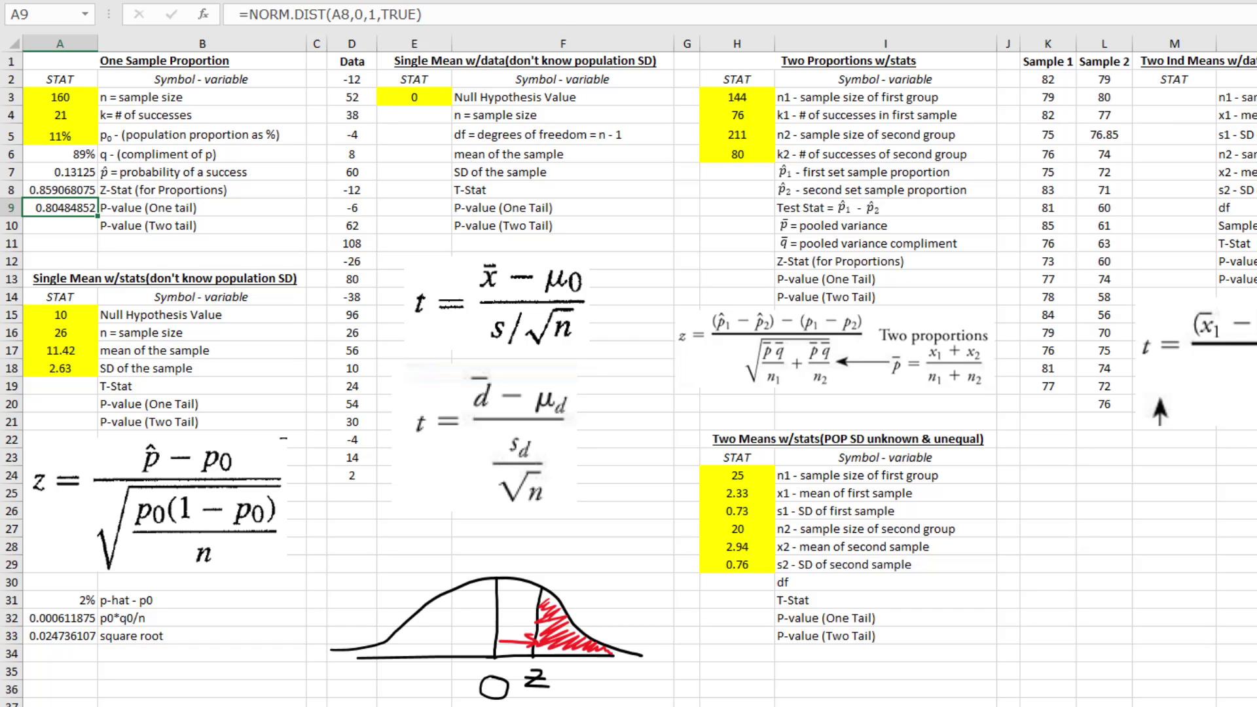
Step: Highlight the bell curve area left of the z line in yellow
mouse_move(532, 590)
mouse_down()
mouse_move(451, 607)
mouse_move(392, 645)
mouse_move(527, 637)
mouse_move(521, 612)
mouse_move(474, 620)
mouse_up()
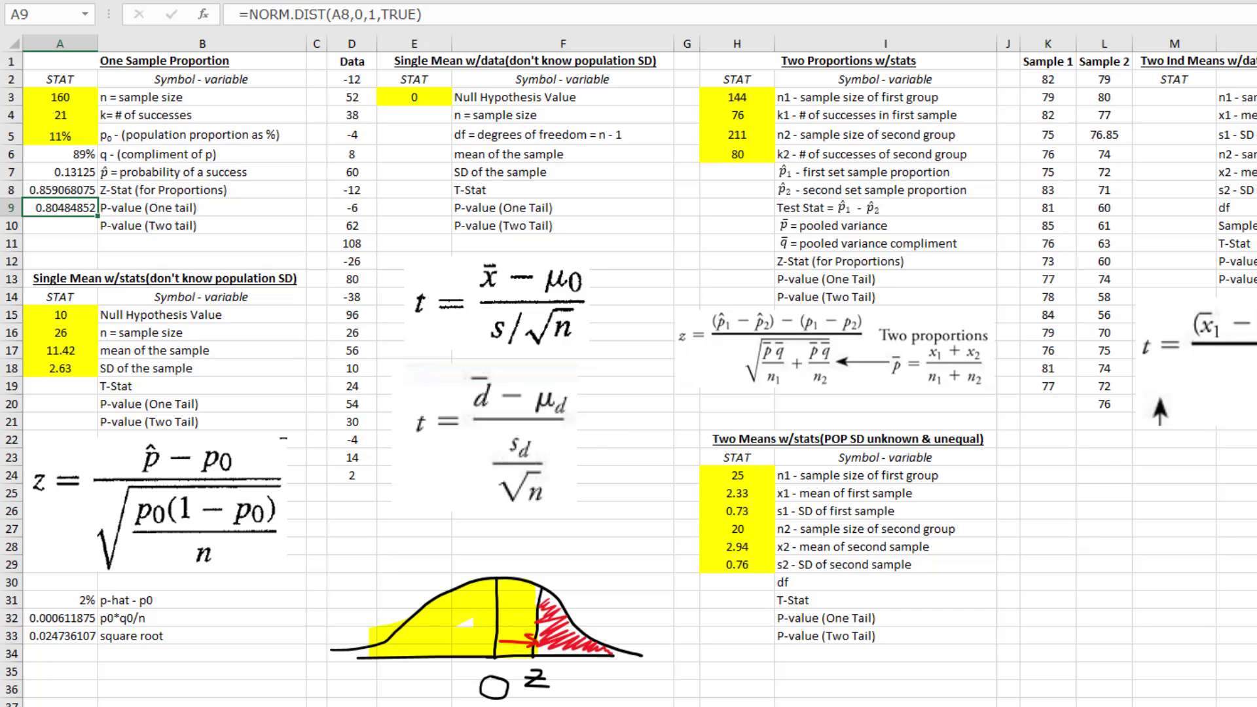